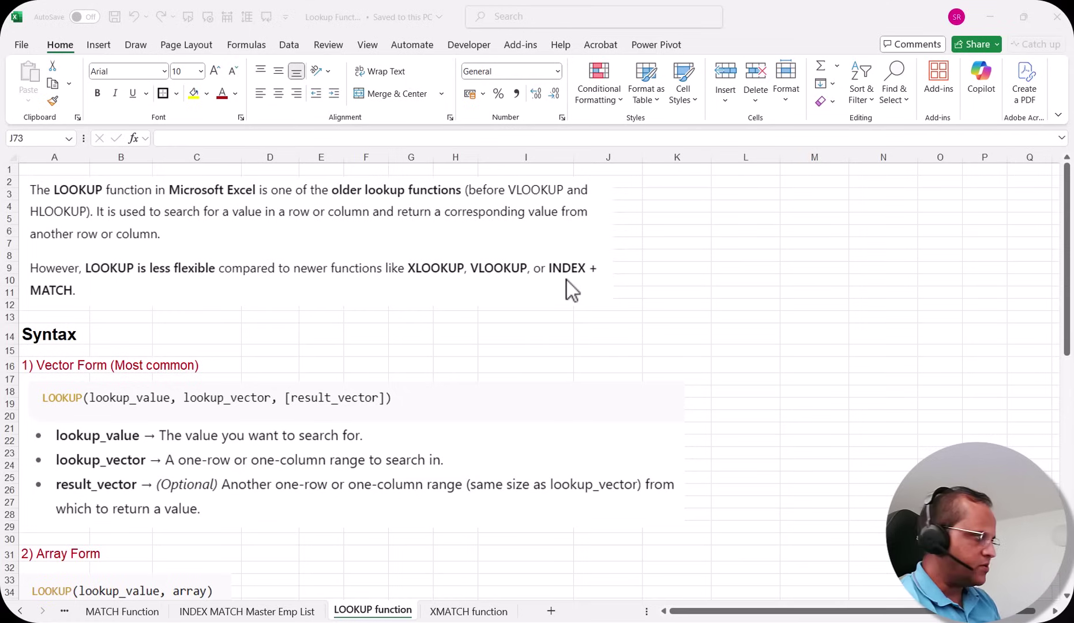
- Read through the LOOKUP notes on vector form, array form, important points and summary, down to the two sample employee tables
scroll(87, 317, down, 2)
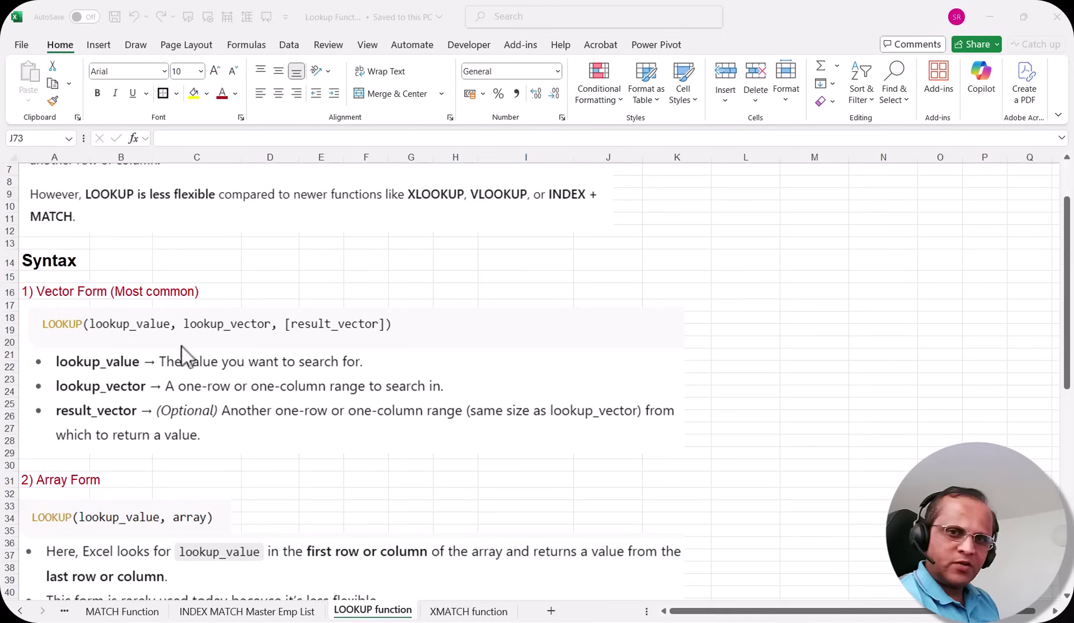
scroll(447, 493, down, 4)
scroll(448, 487, down, 1)
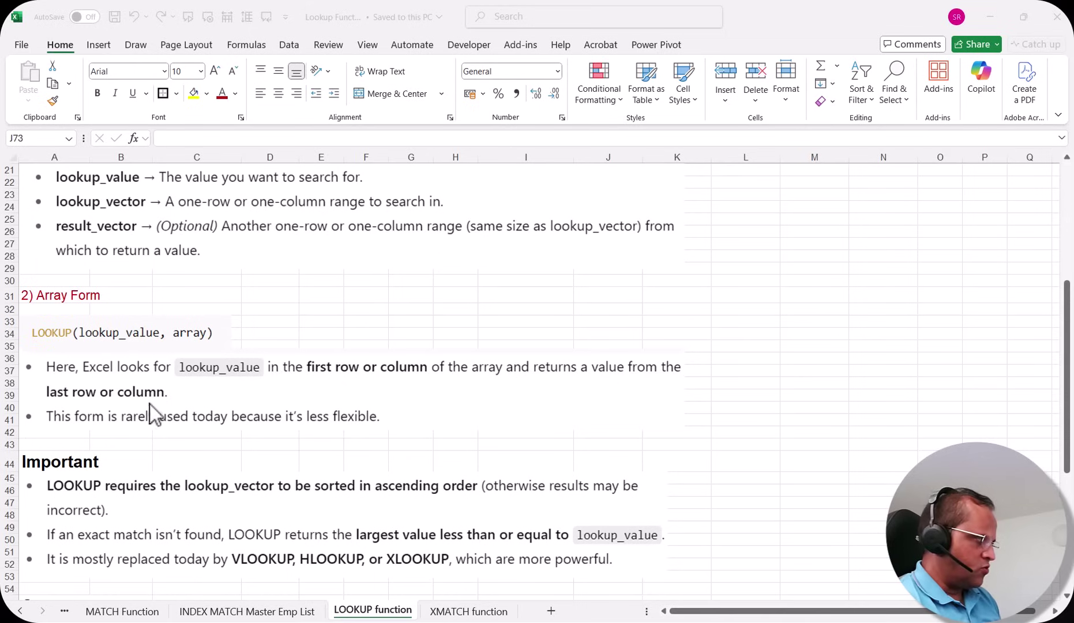
scroll(178, 395, up, 6)
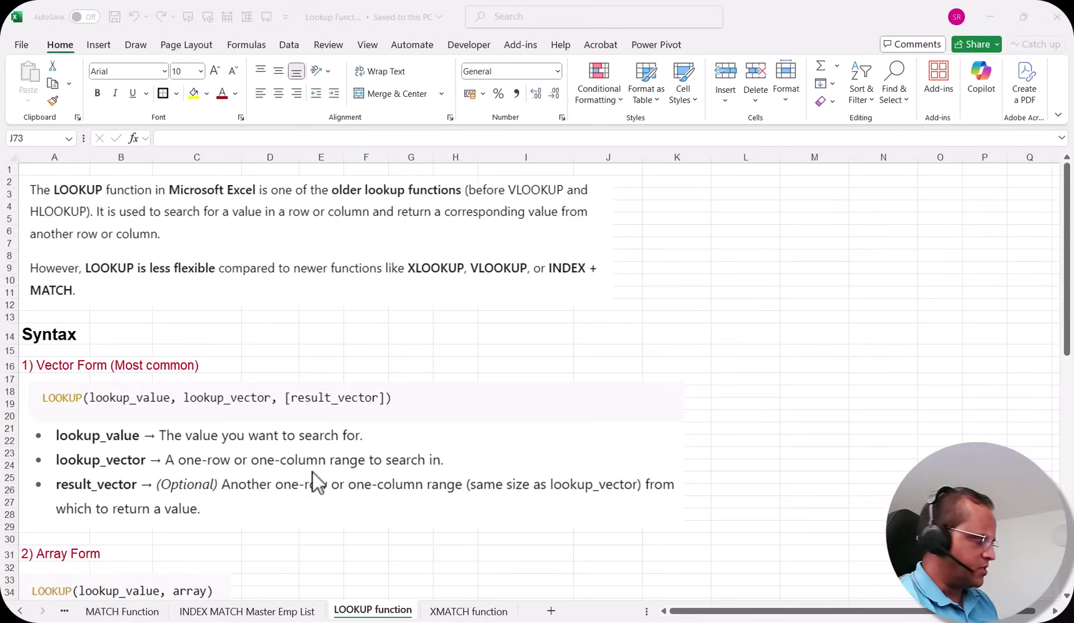
scroll(316, 471, down, 10)
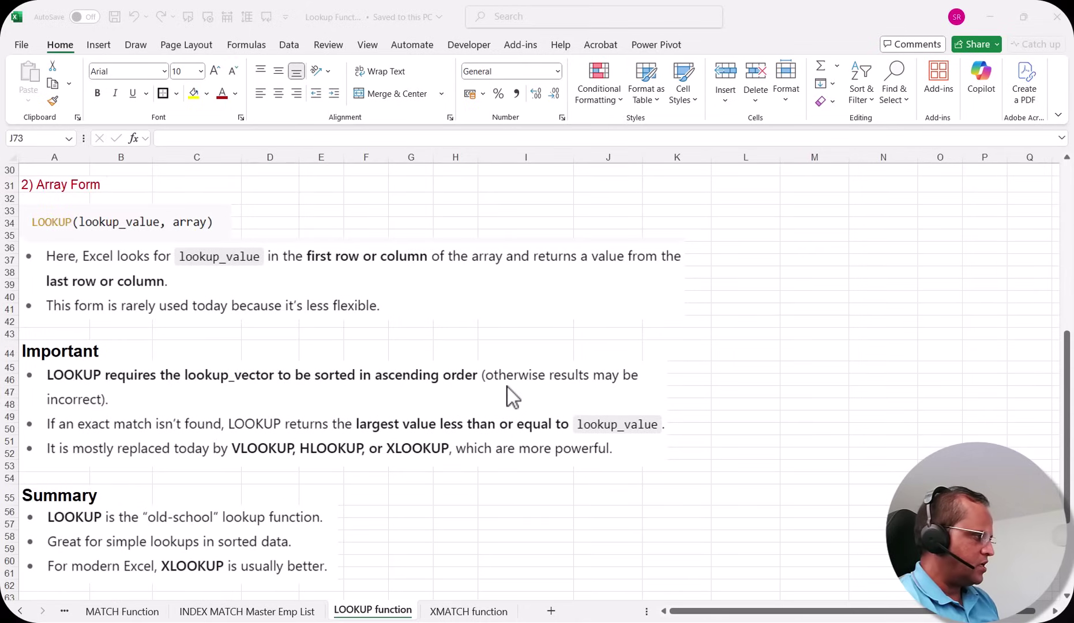
scroll(376, 390, up, 6)
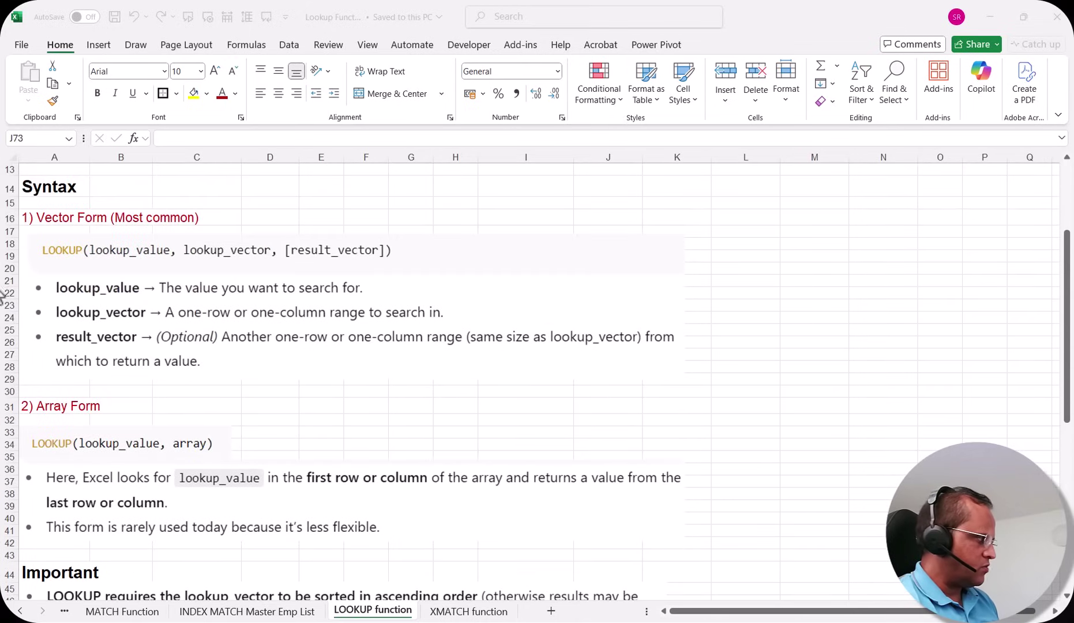
scroll(487, 420, down, 5)
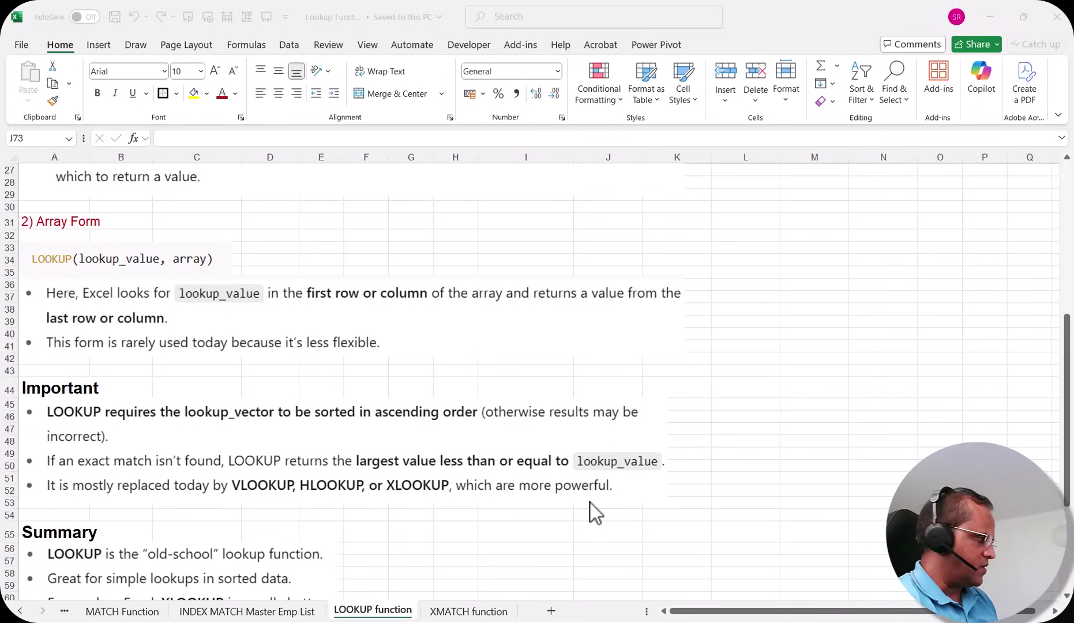
scroll(590, 503, down, 5)
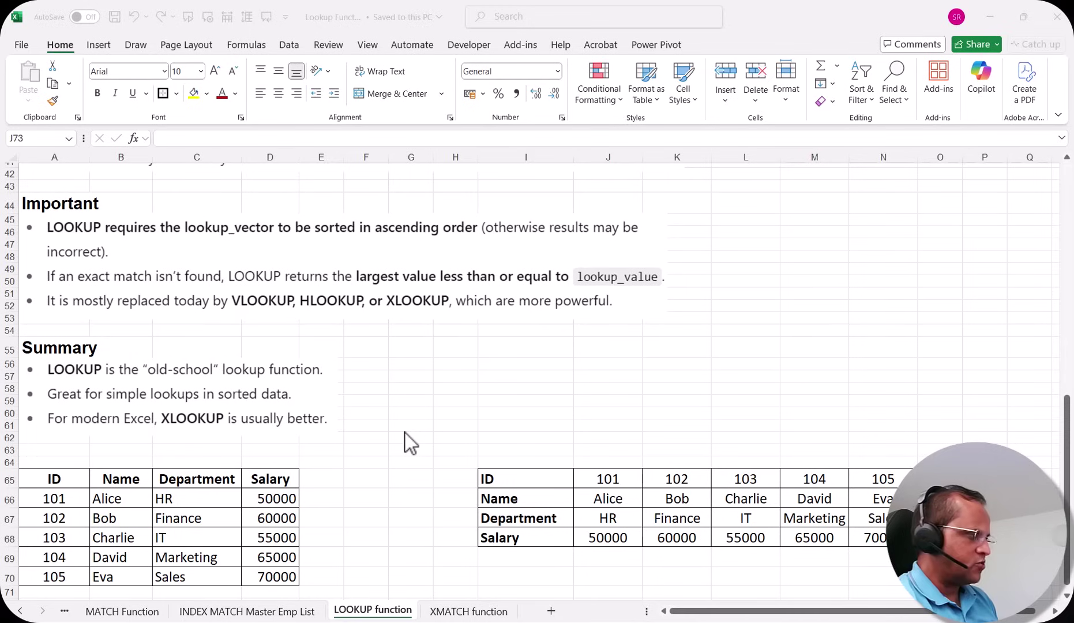
scroll(407, 433, down, 3)
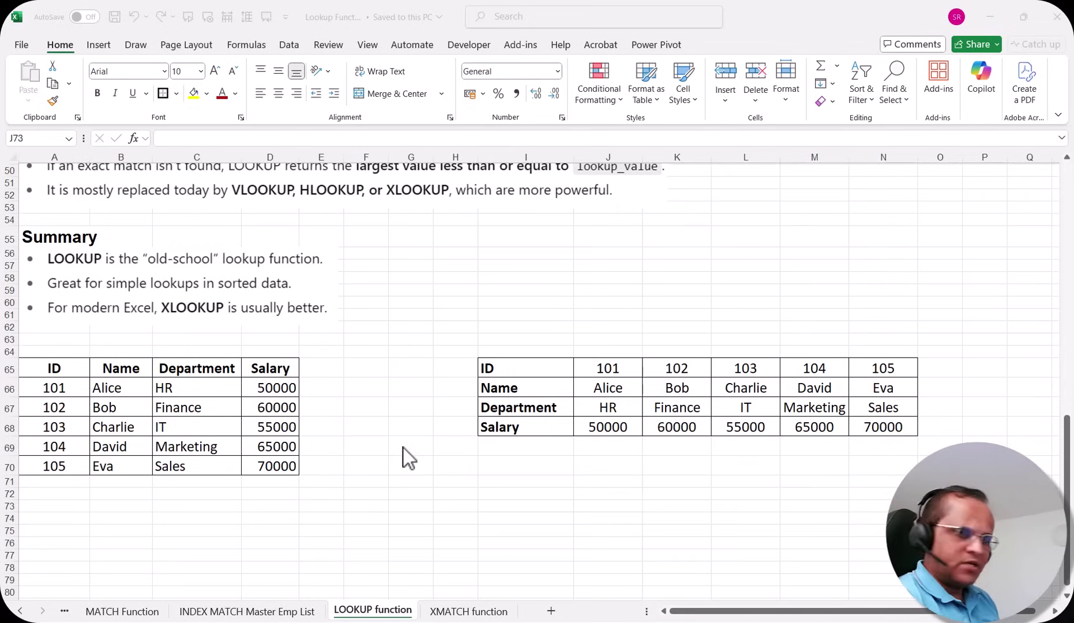
scroll(350, 443, down, 2)
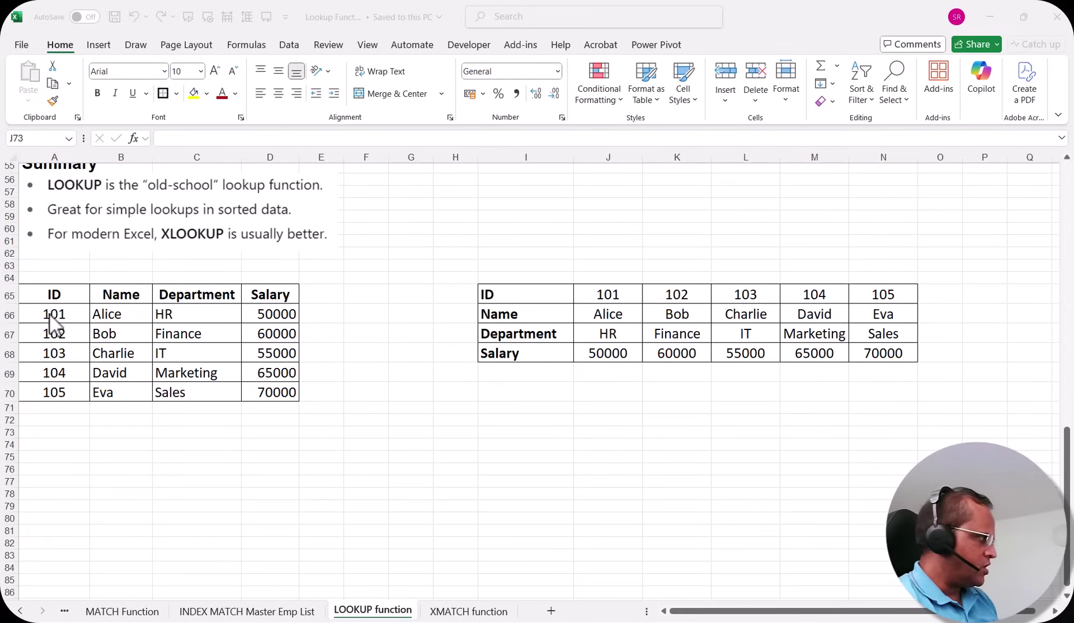
click(267, 311)
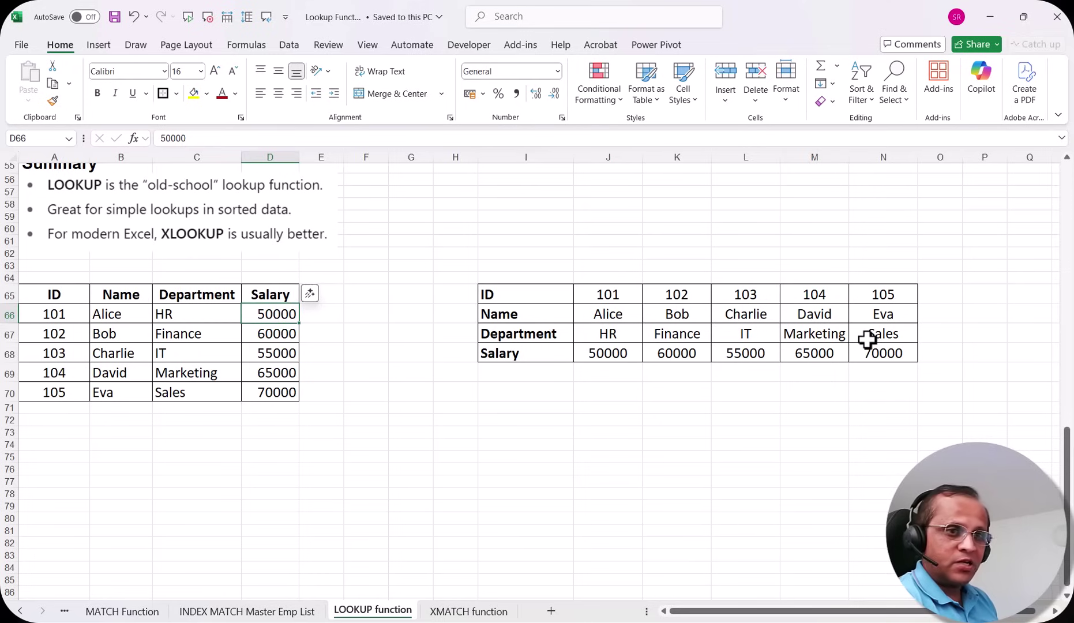
- Enter the lookup ID 101 in cell A73 below the vertical employee table
click(51, 434)
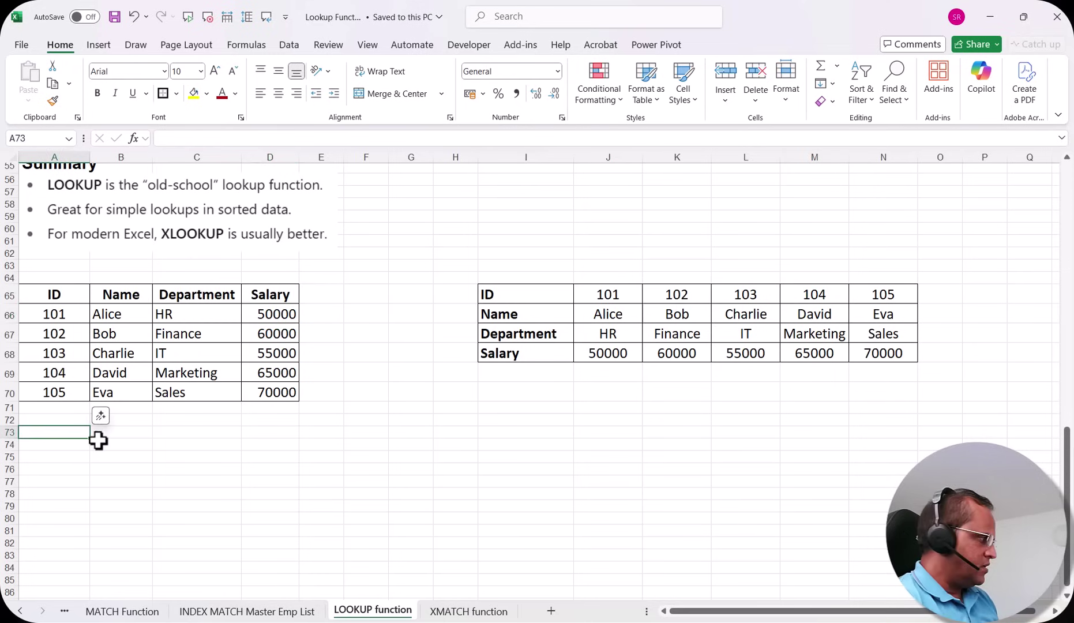
scroll(98, 438, down, 1)
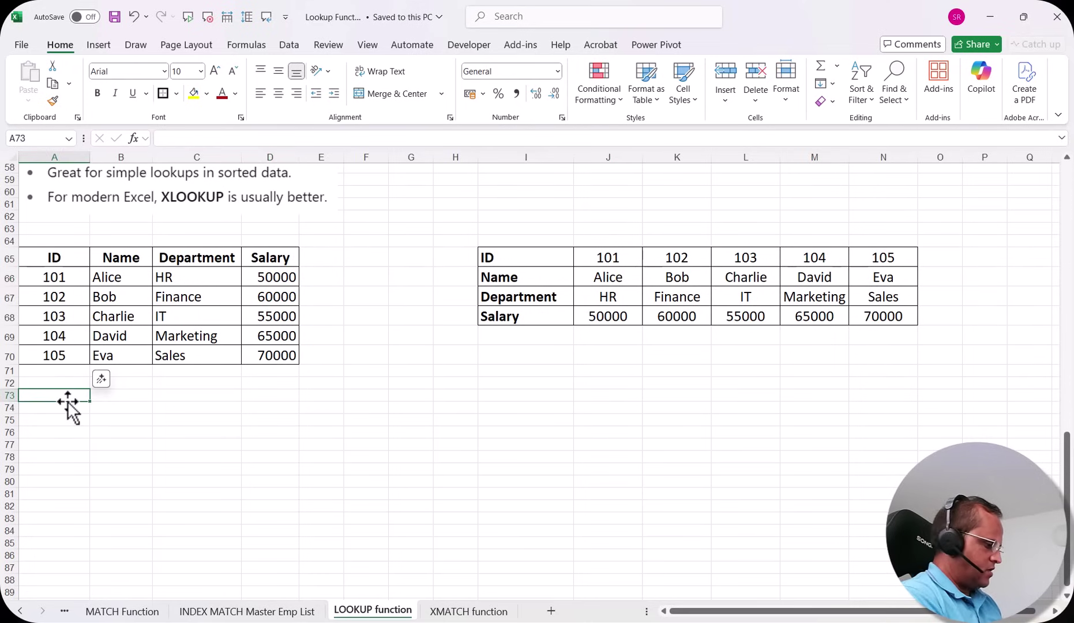
text(104)
key(Tab)
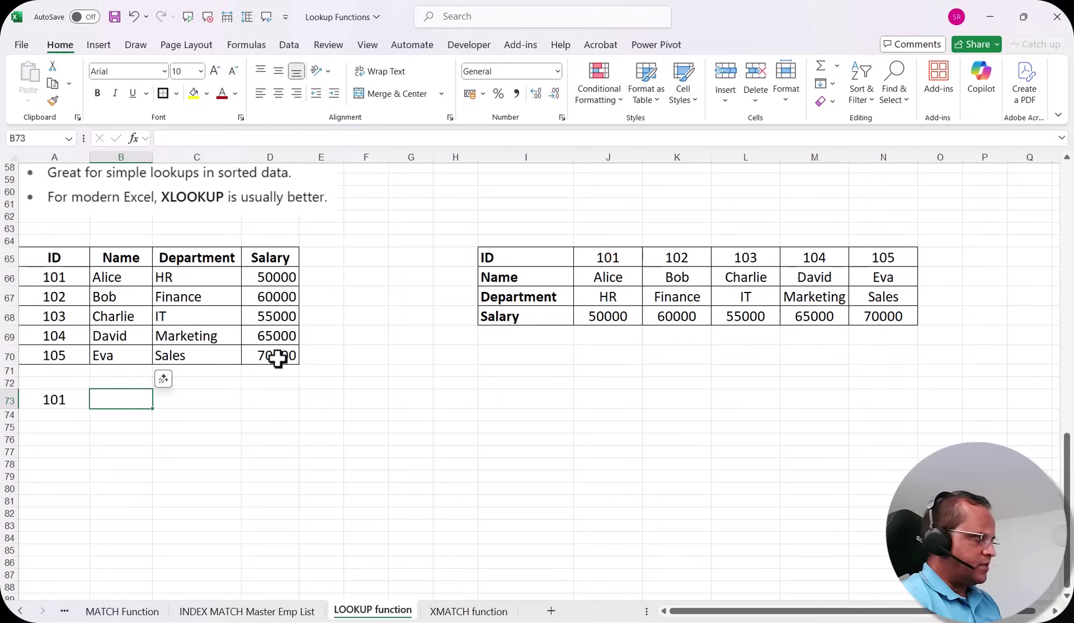
click(70, 400)
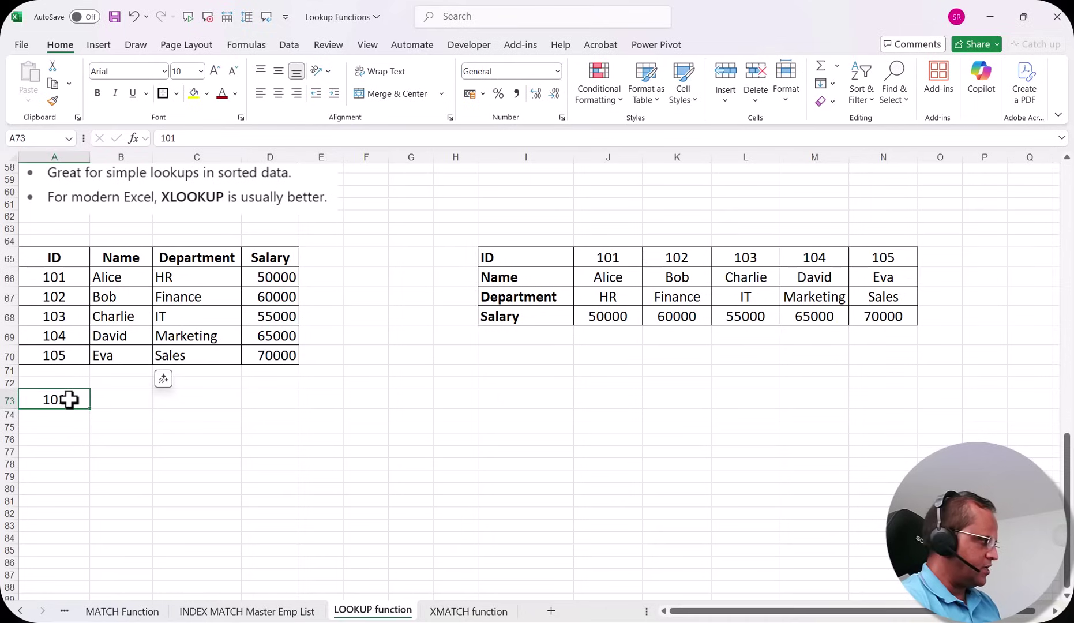
- Enter the array-form formula =LOOKUP(A73;A66:D70) in cell B73 to return the salary for the ID
click(135, 401)
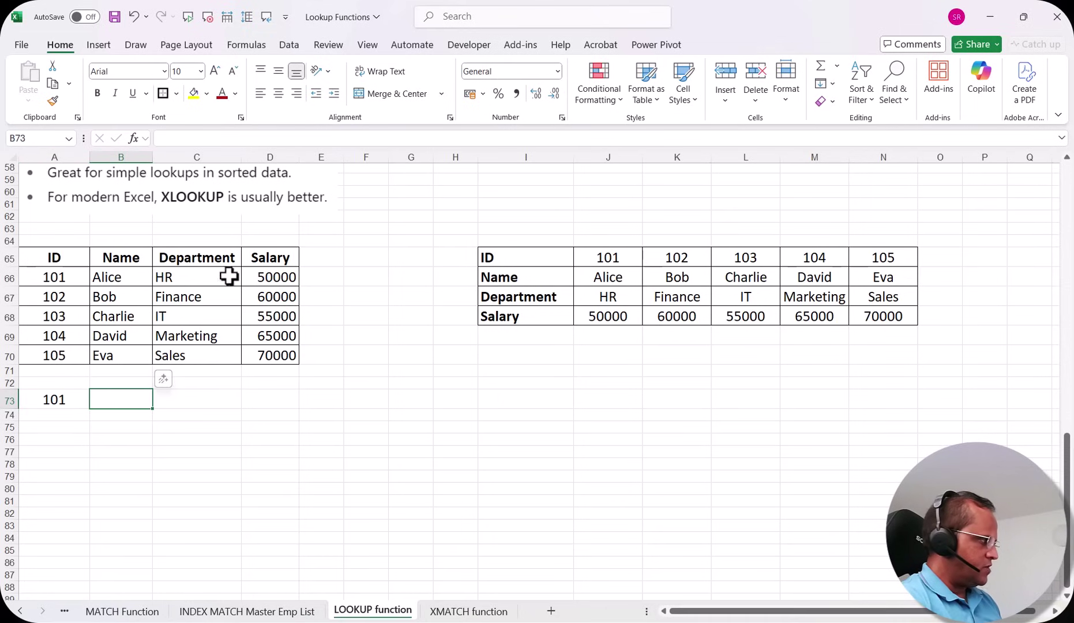
click(124, 407)
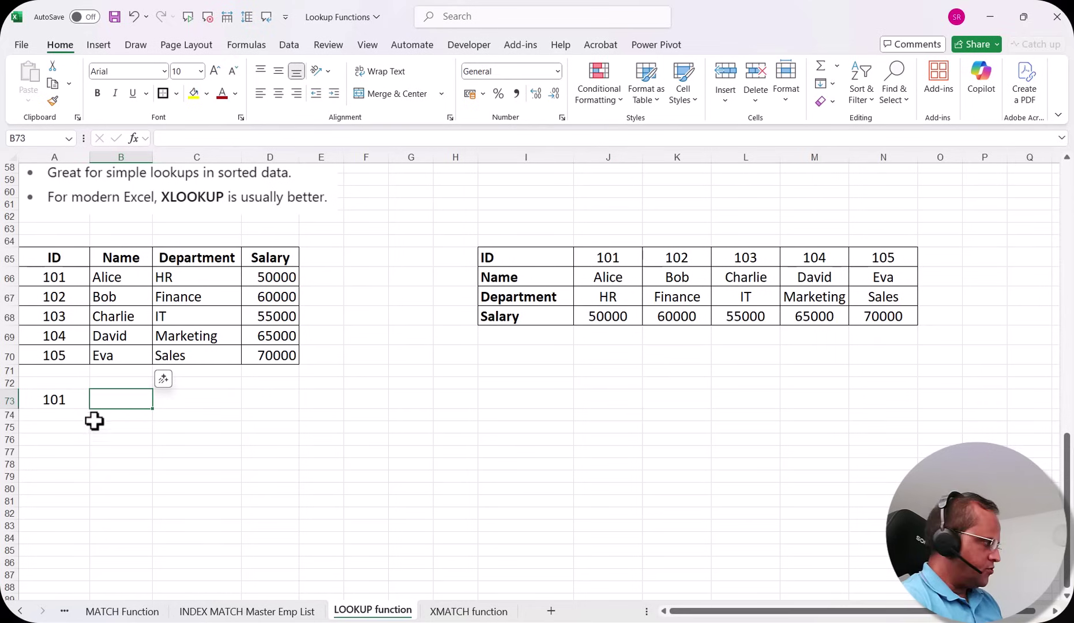
text(=LOOKUP()
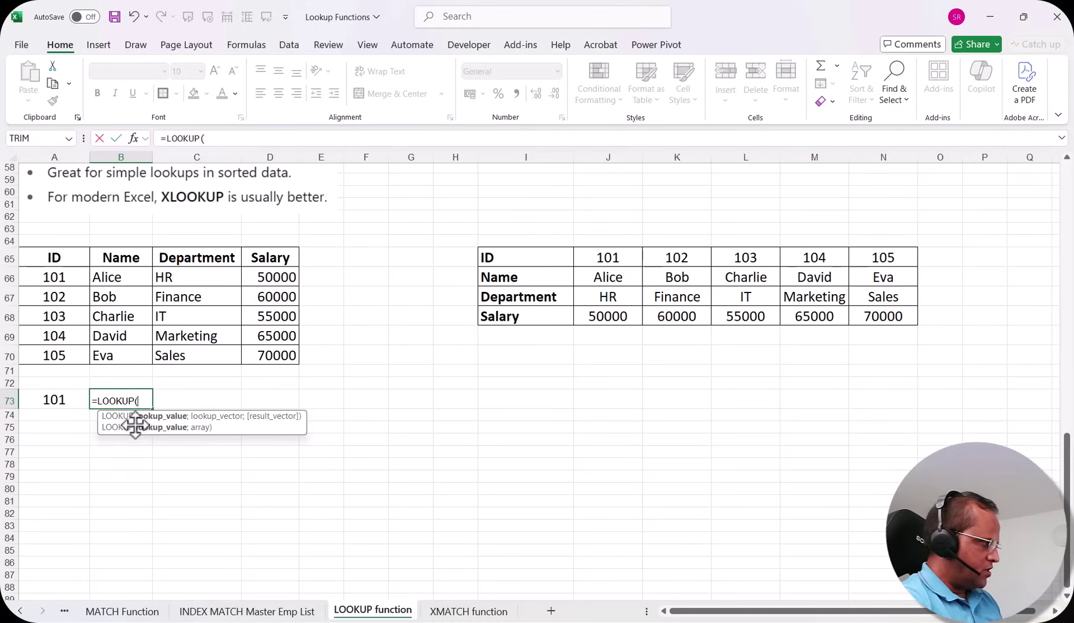
click(44, 399)
text(;)
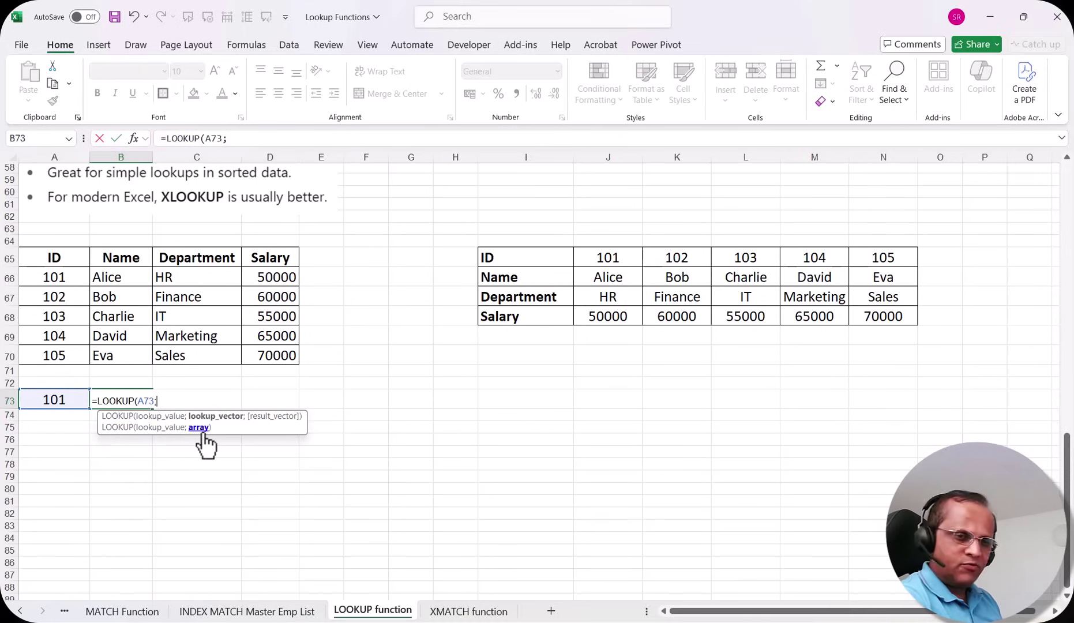
drag(56, 279, 253, 349)
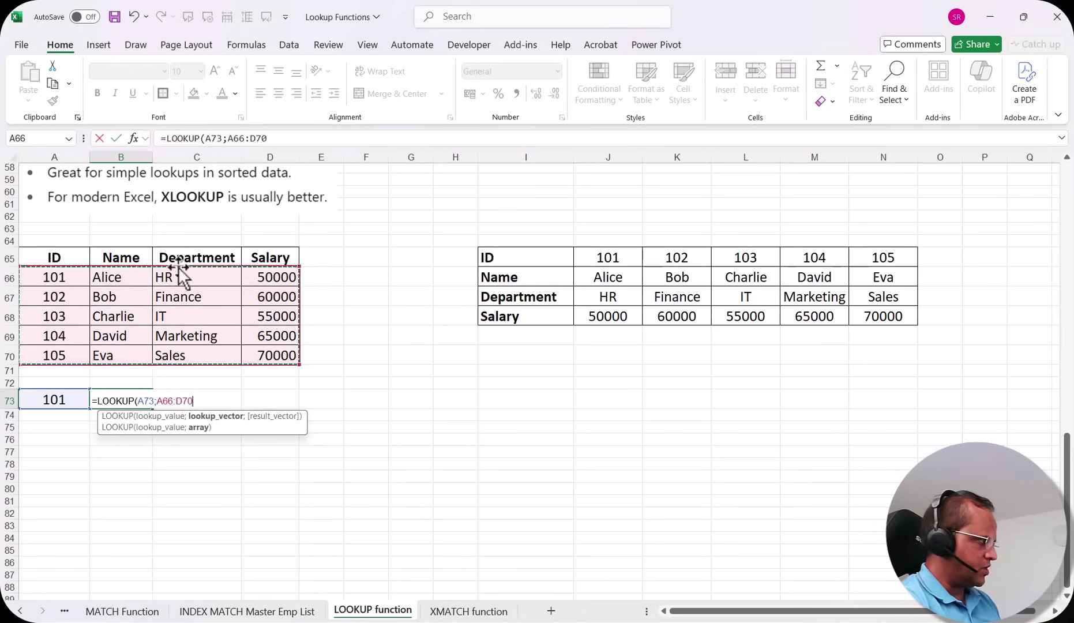
text())
key(Return)
- Set the formula cell B73 to font size 16 and the ID cell A73 to the Arial font
click(109, 395)
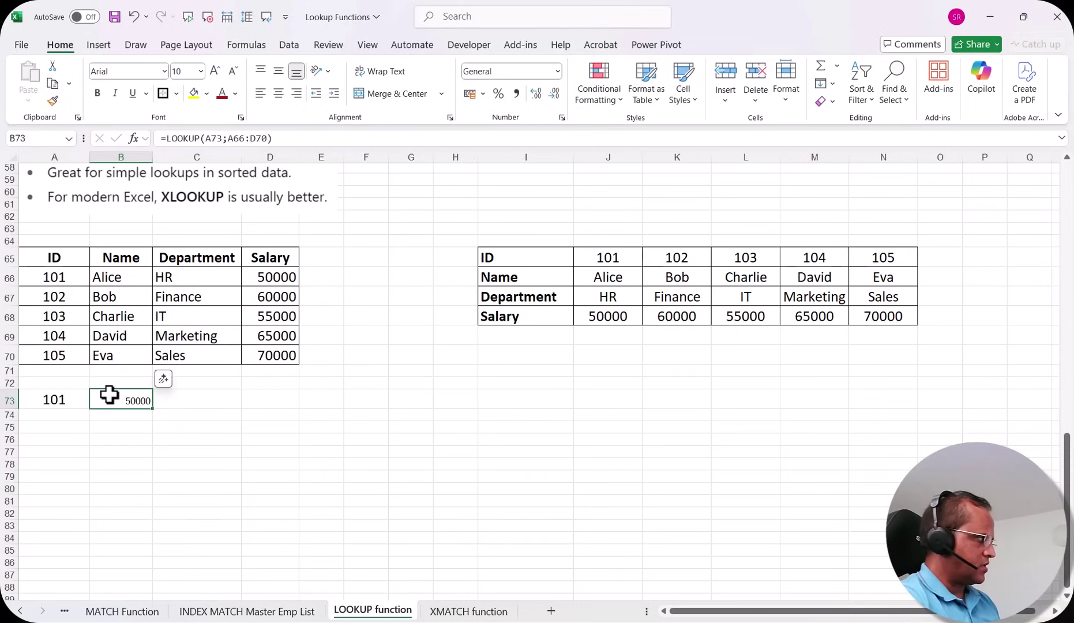
click(200, 71)
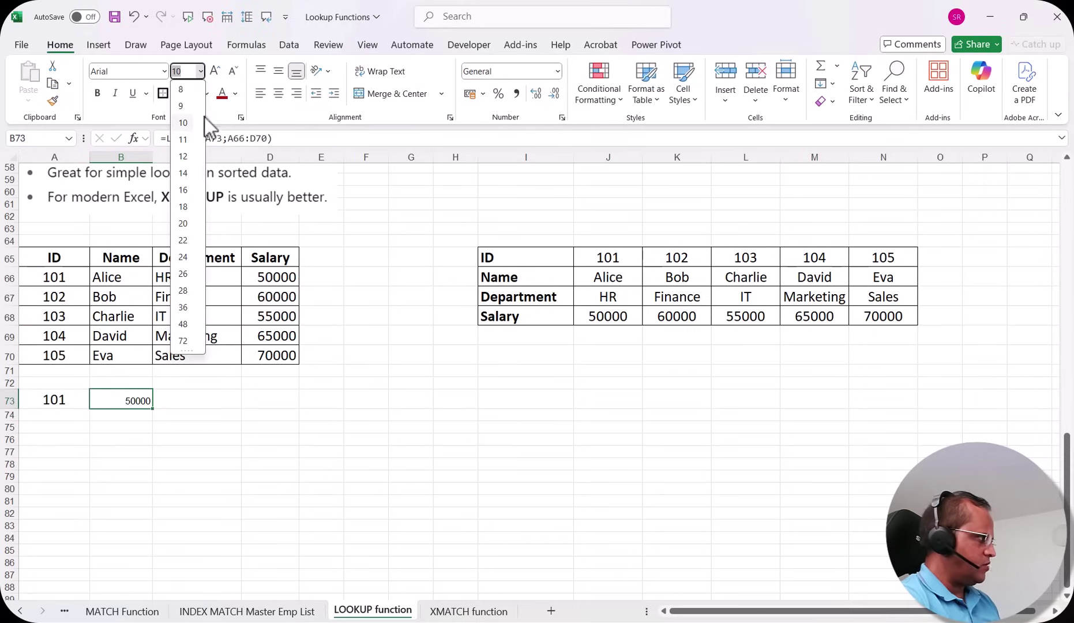
click(184, 190)
key(Left)
click(164, 72)
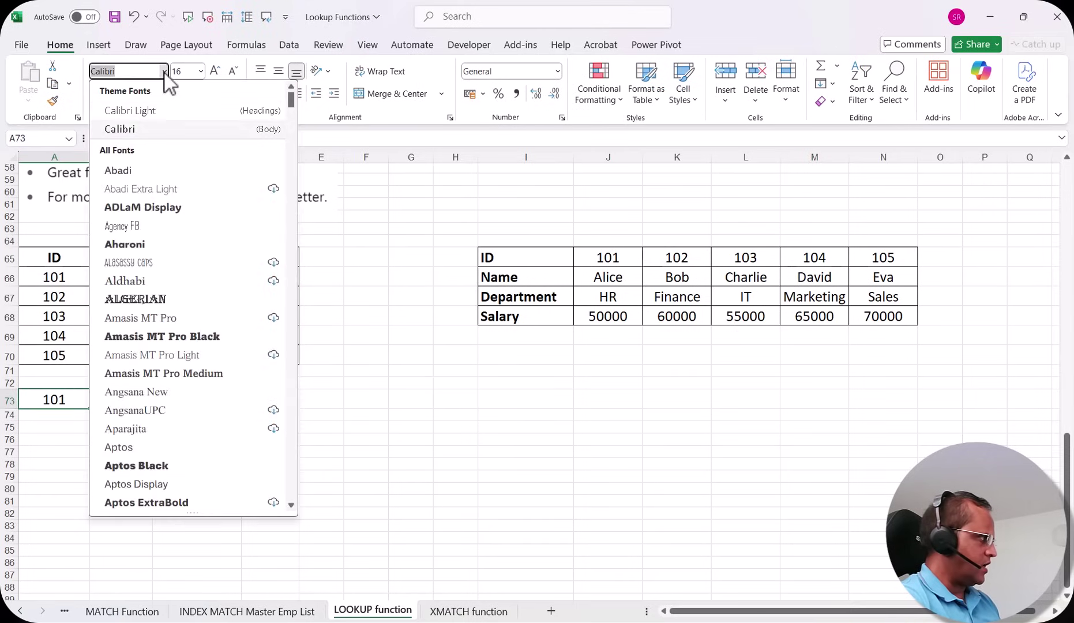
scroll(173, 415, down, 1)
click(129, 399)
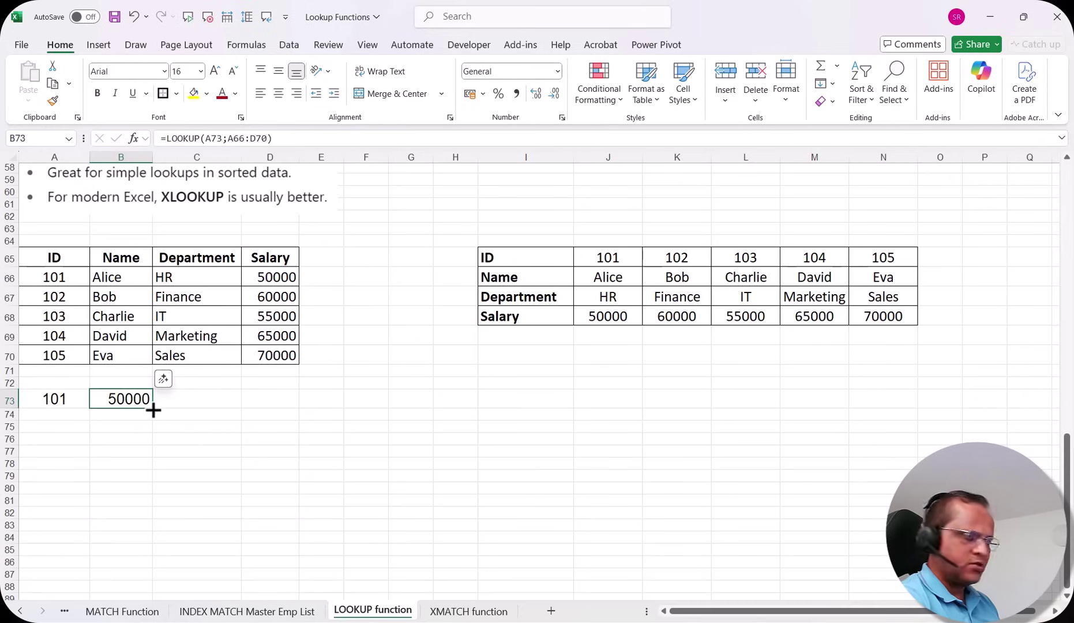
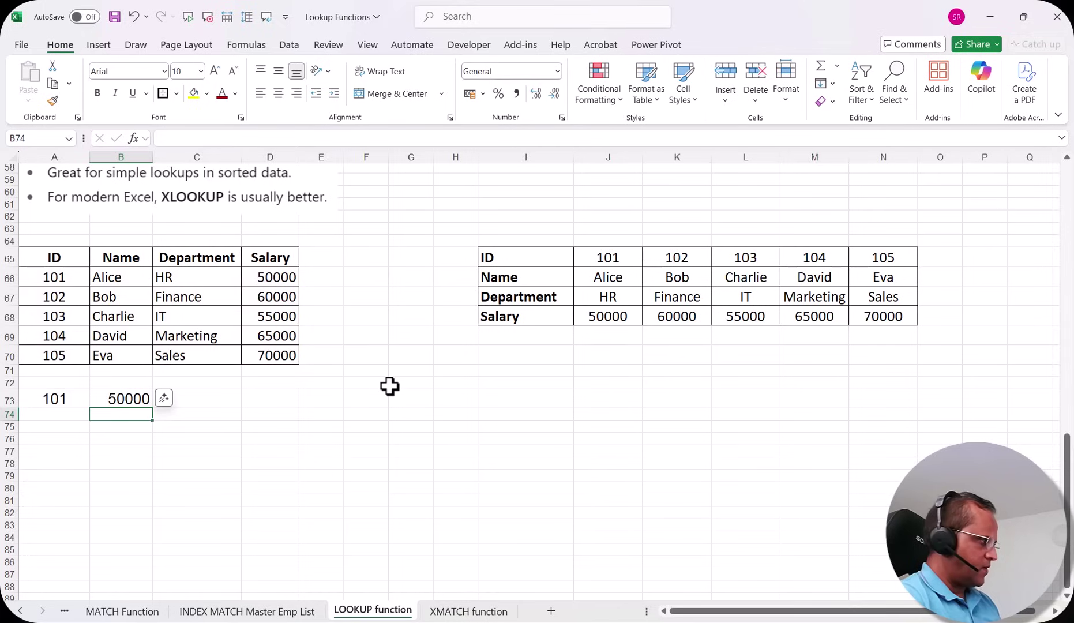
- Review the array form notes and compare them with the table range A66:D70 and the formula in B73
click(128, 396)
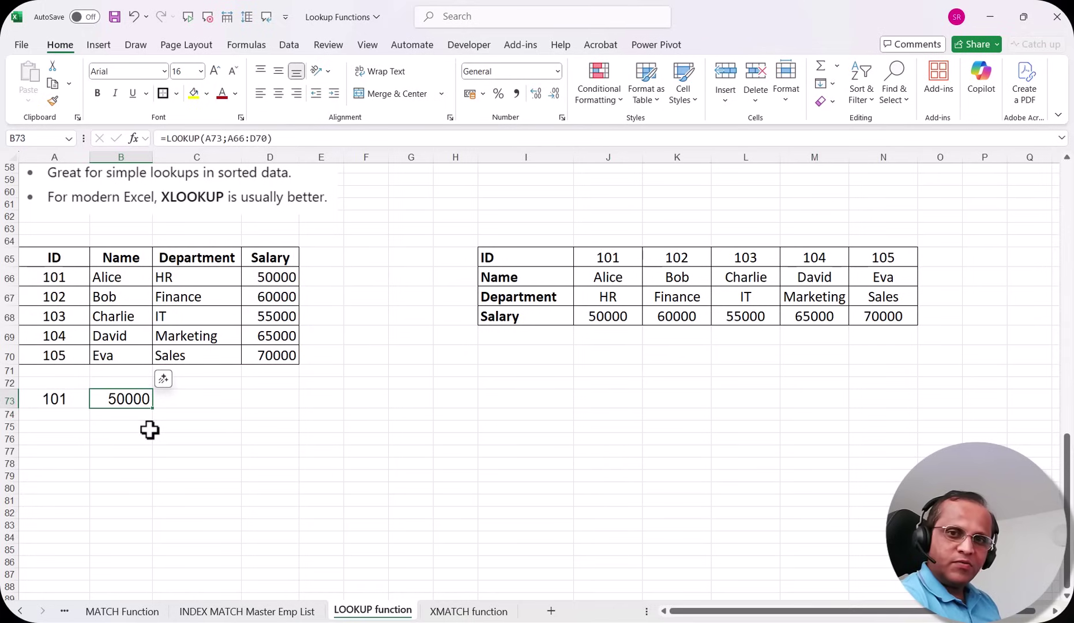
scroll(343, 427, up, 11)
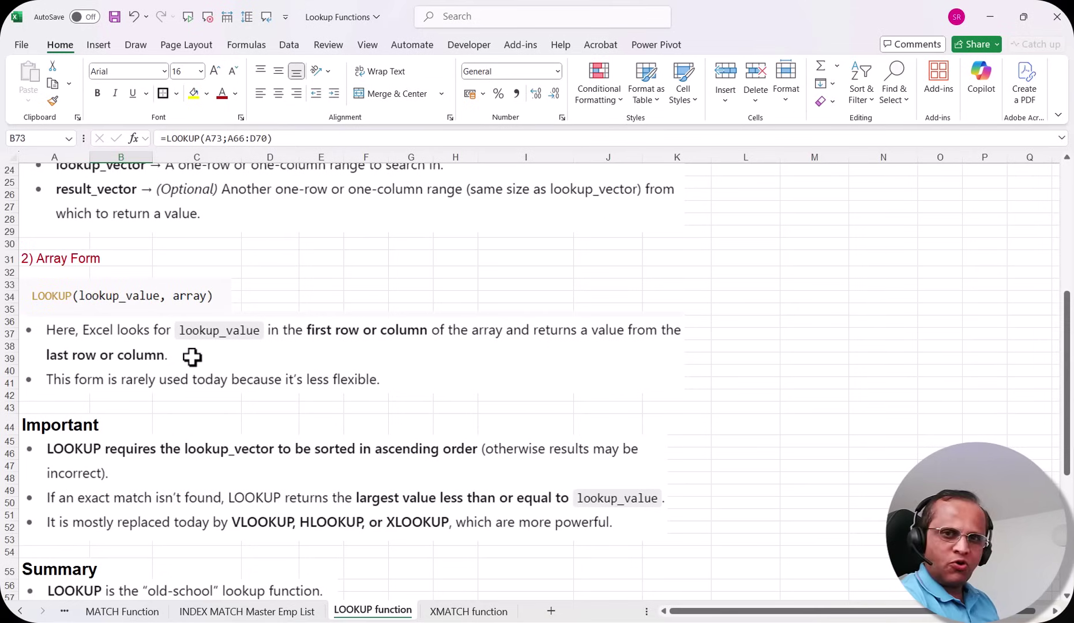
scroll(275, 371, down, 8)
drag(68, 427, 251, 496)
scroll(319, 370, down, 3)
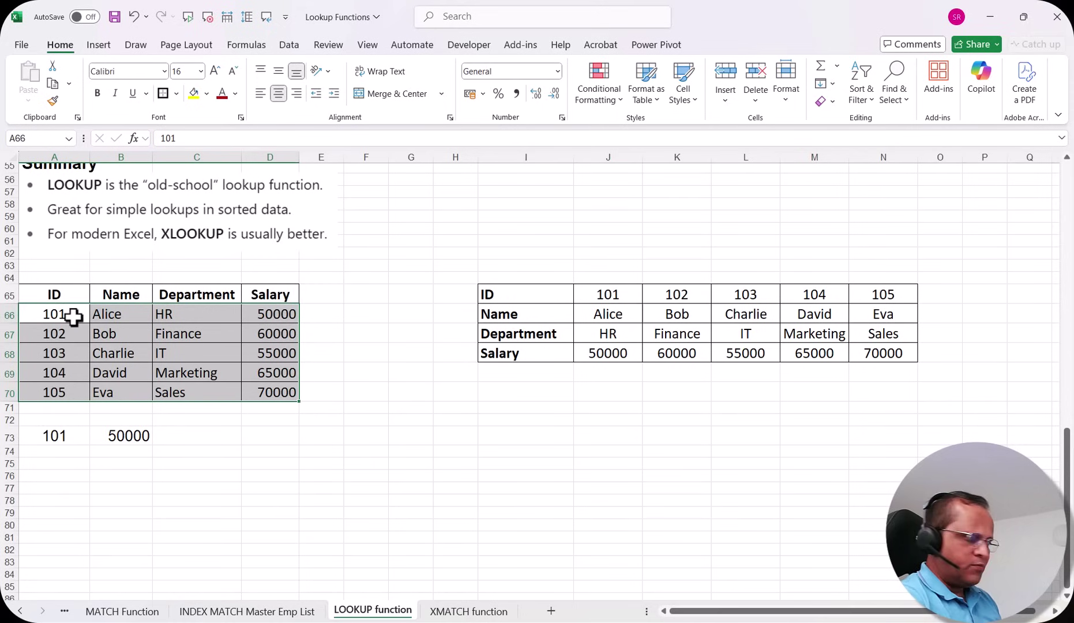
click(137, 438)
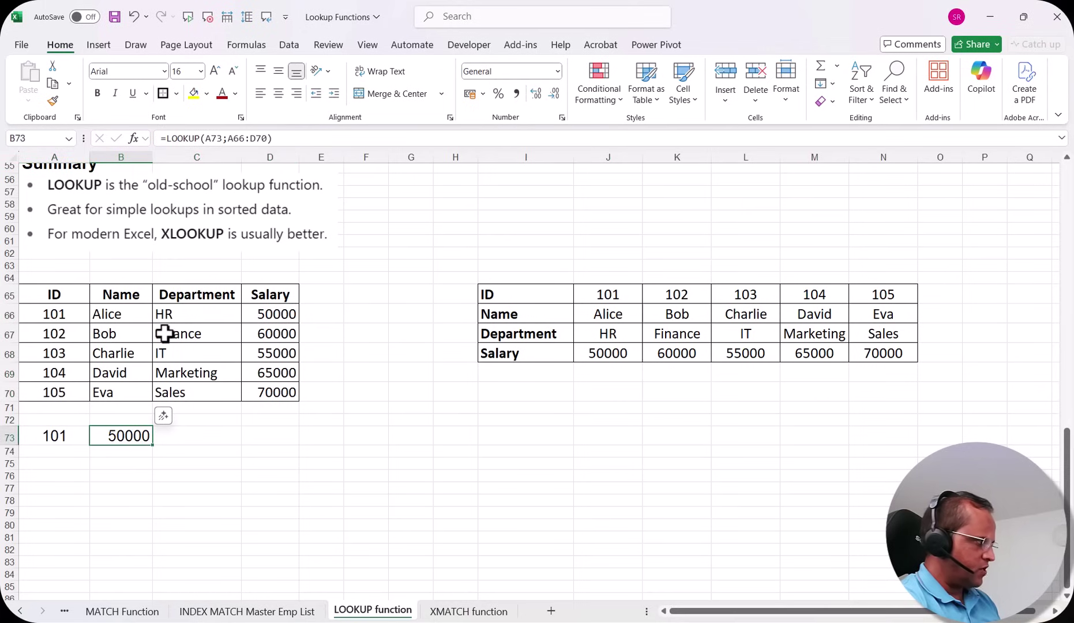
click(168, 316)
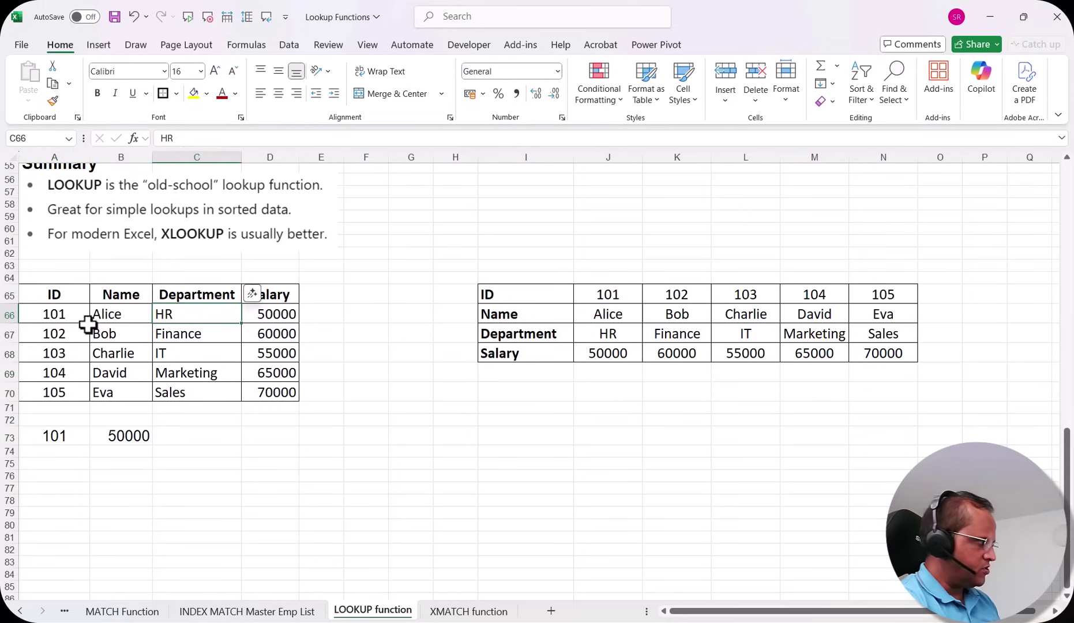
- Change the array in the B73 LOOKUP formula to A66:C70 so it returns the department
click(120, 435)
double_click(120, 436)
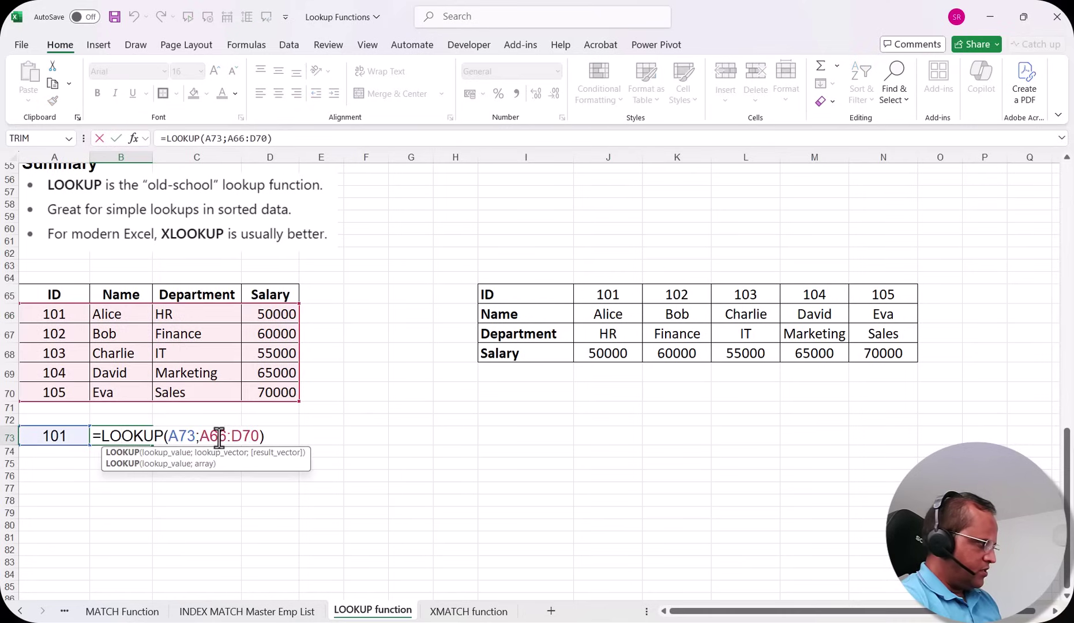
drag(219, 438, 246, 436)
key(BackSpace)
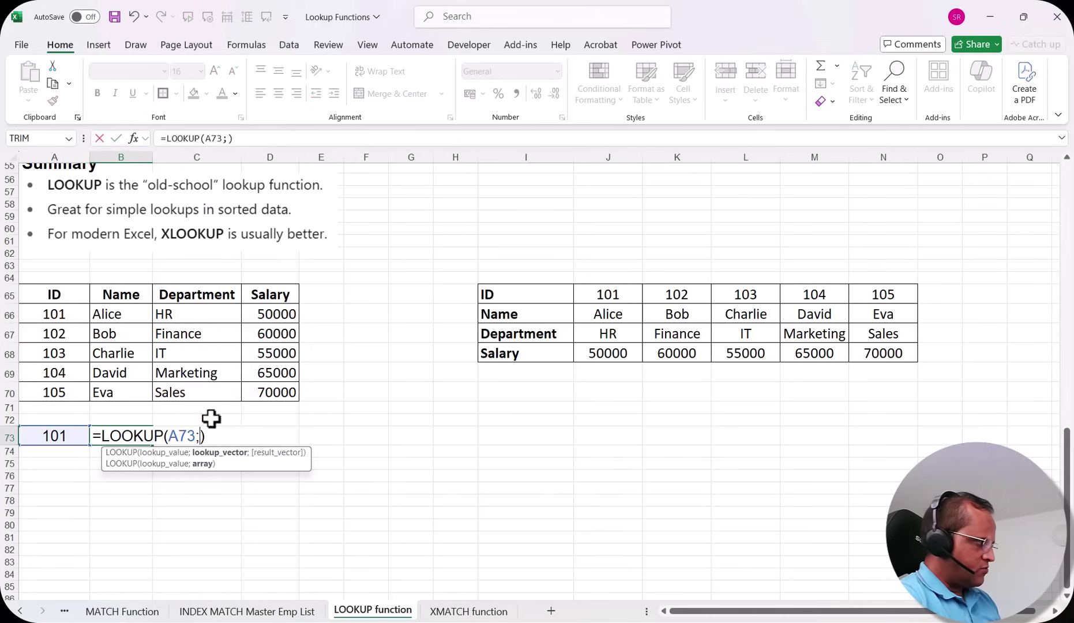
drag(68, 315, 184, 392)
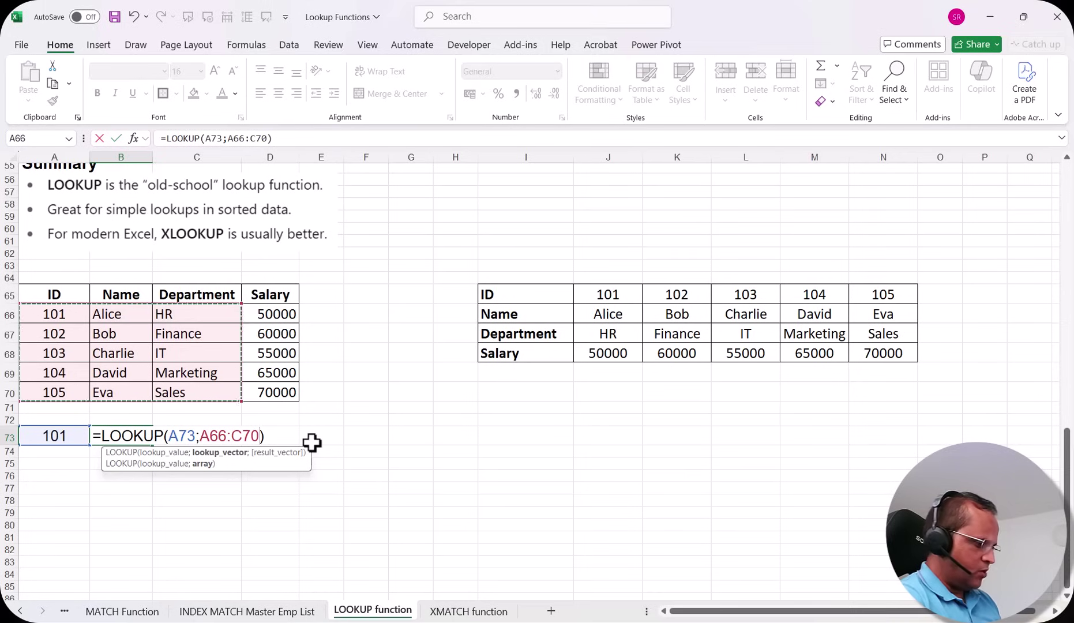
key(Return)
- Check the formula in B73 and highlight the ranges A66:C70 and A66:D70 to compare their last columns
click(113, 437)
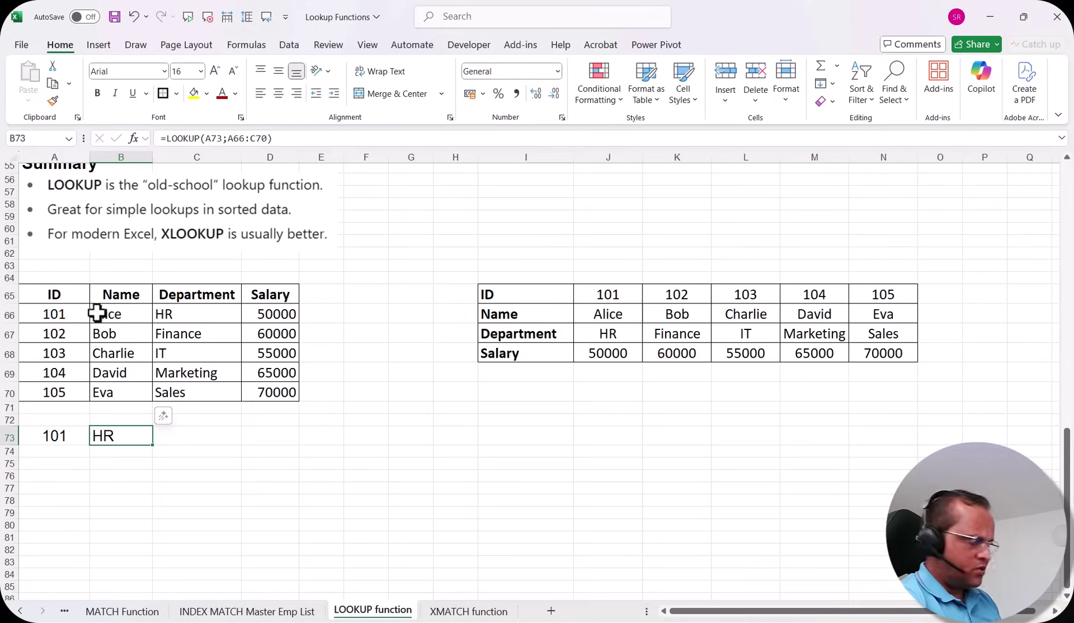
drag(87, 314, 164, 388)
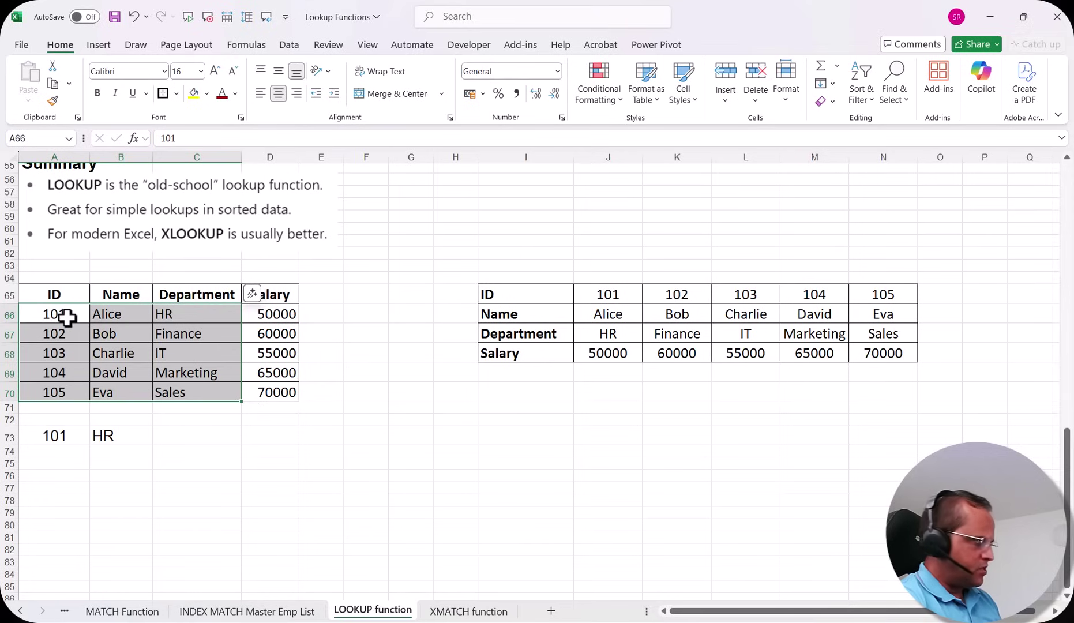
drag(67, 317, 260, 393)
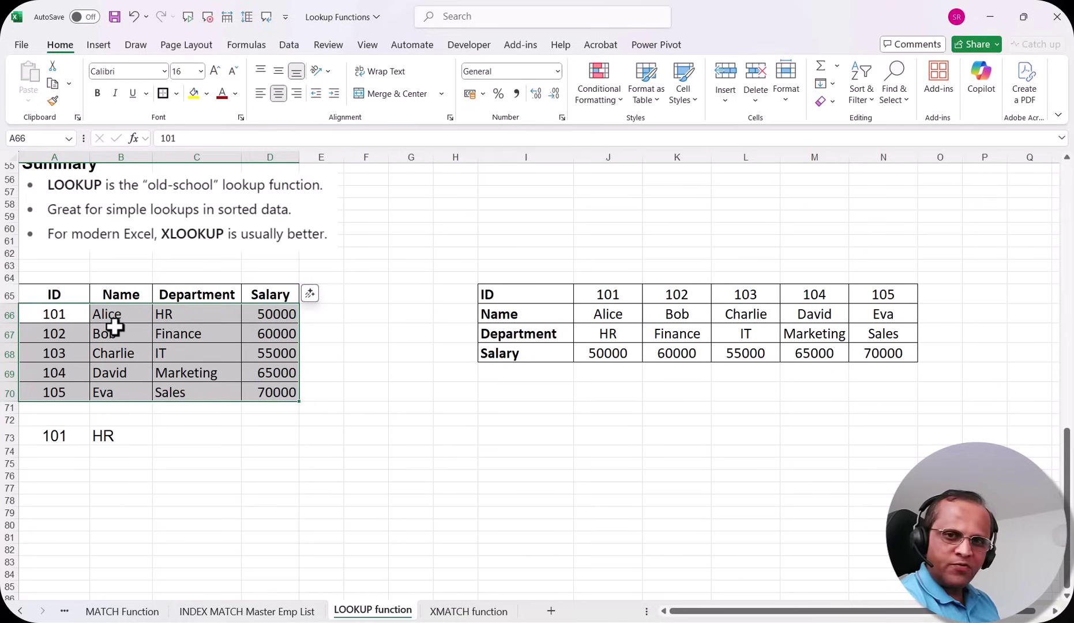
- Highlight the range A66:B70, check the array formula in B73 and review the vector form syntax notes
drag(43, 314, 128, 387)
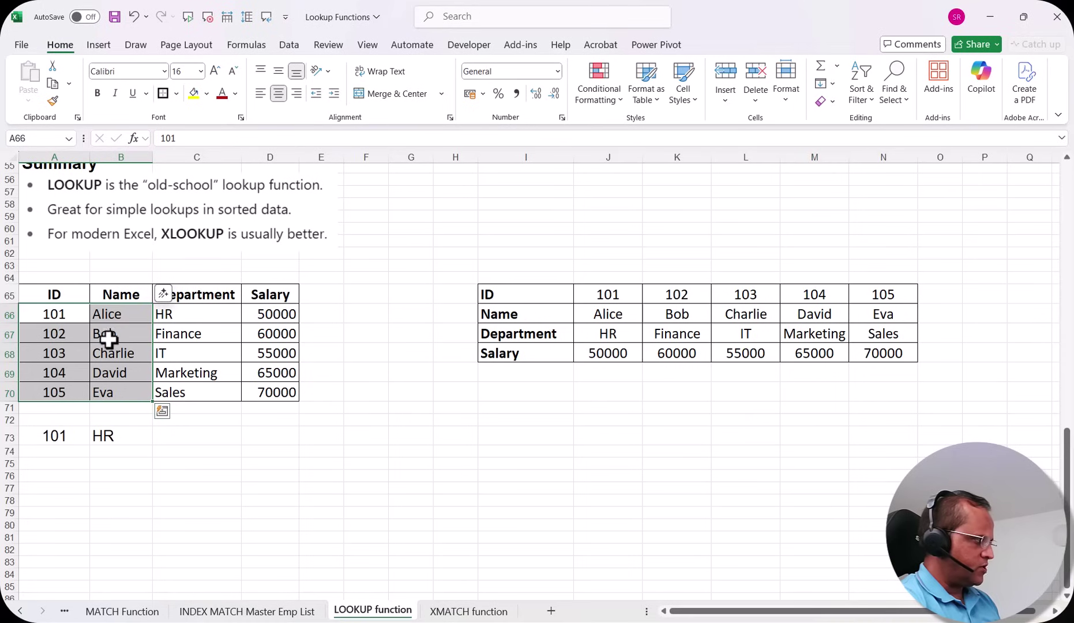
click(118, 438)
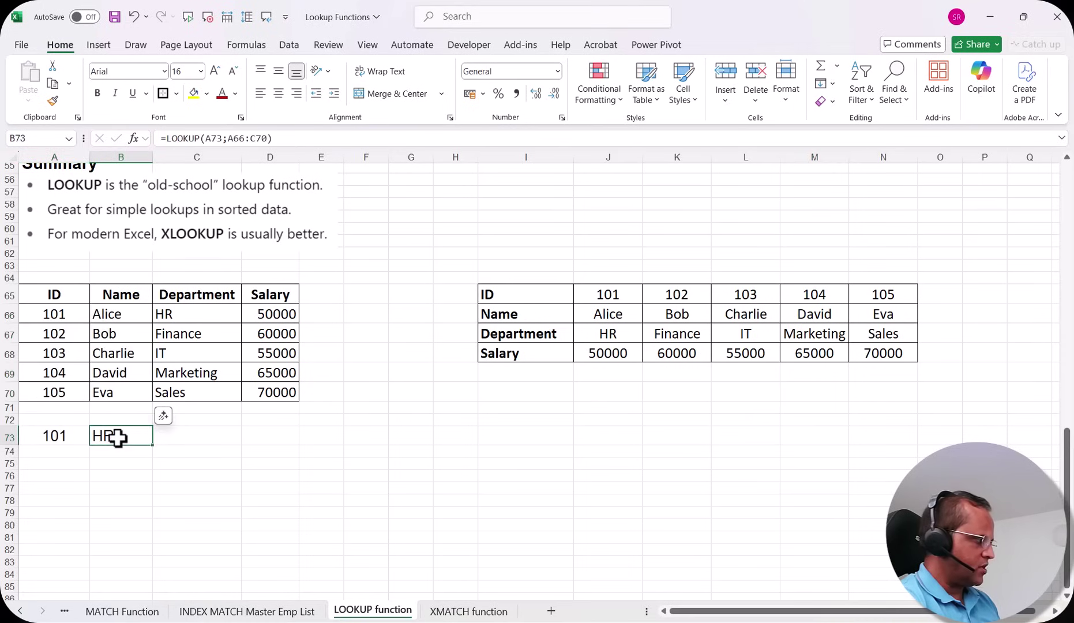
scroll(266, 427, up, 3)
scroll(125, 243, down, 3)
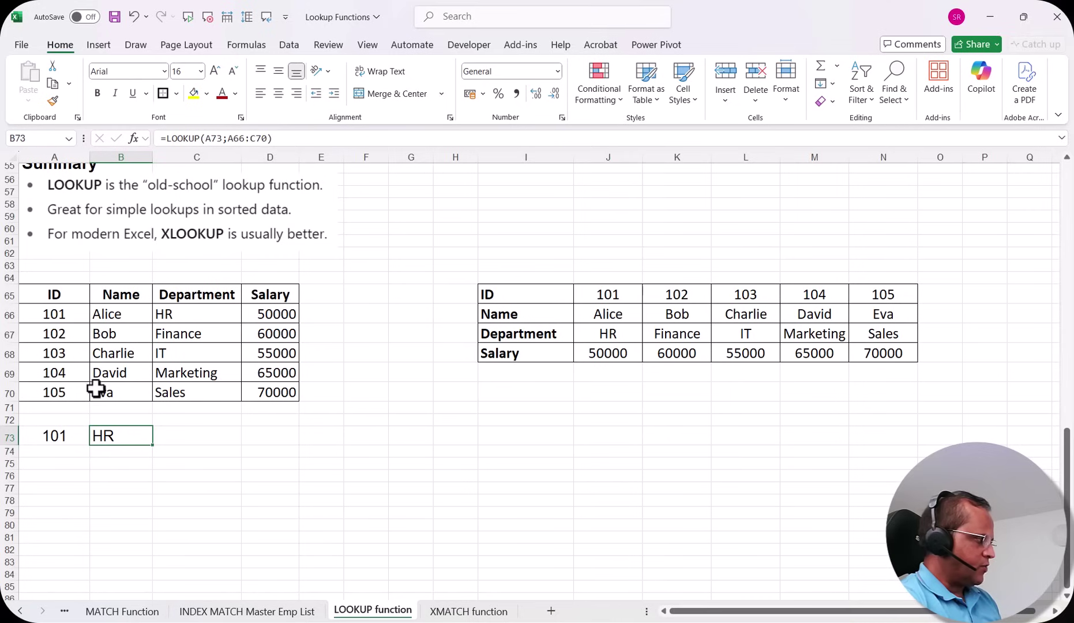
scroll(161, 345, up, 15)
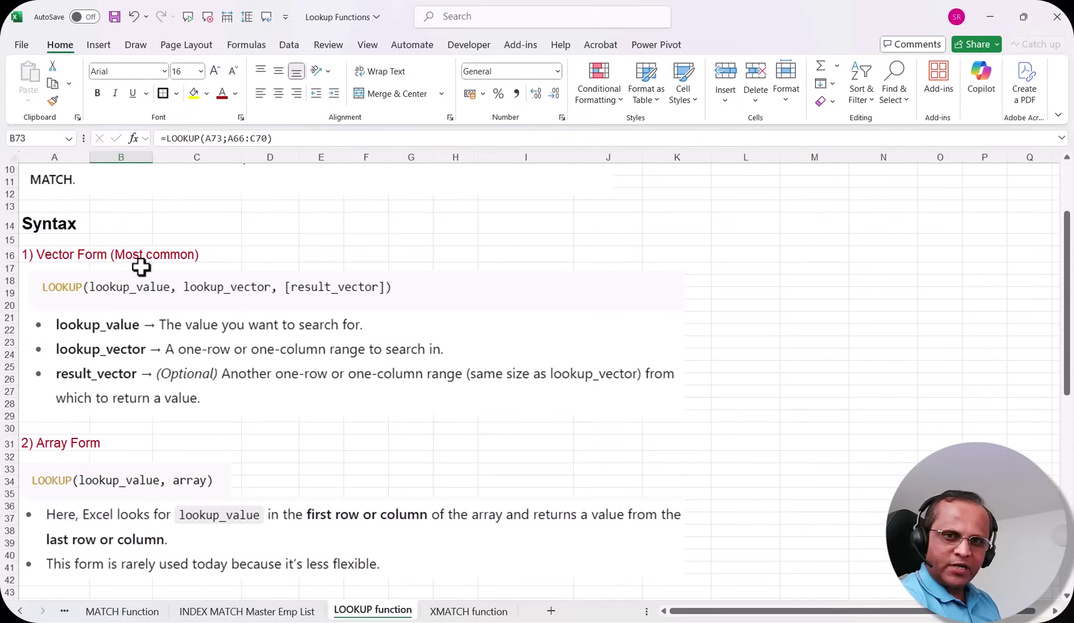
scroll(142, 271, down, 17)
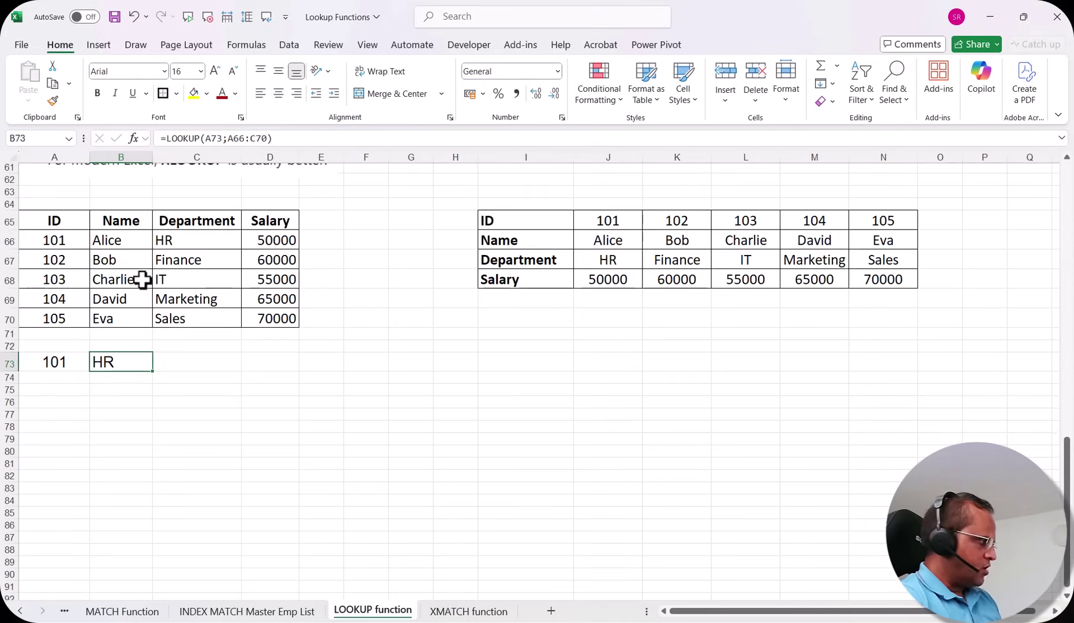
- Replace the formula in B73 with the vector form =LOOKUP(A73;A66:A70;D66:D70) to return the salary
key(Delete)
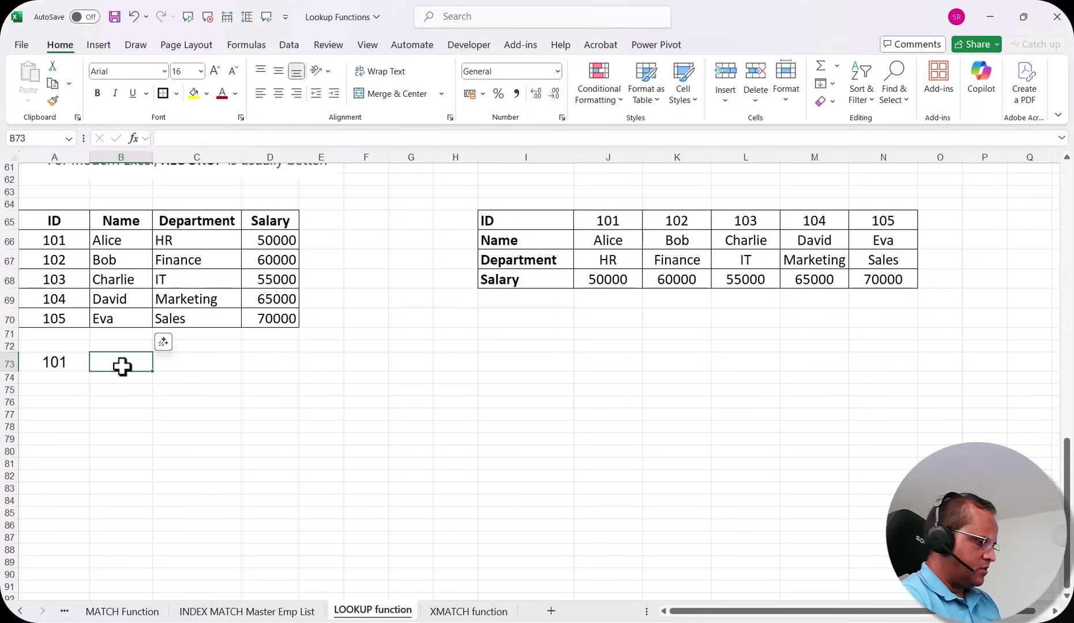
text(=)
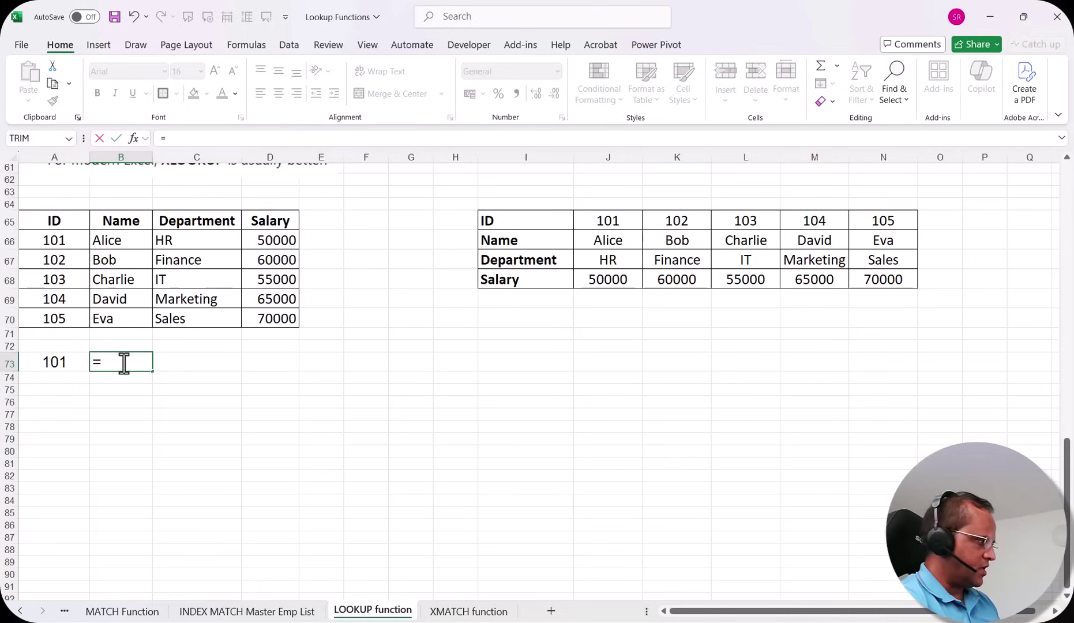
text(LOOKUP()
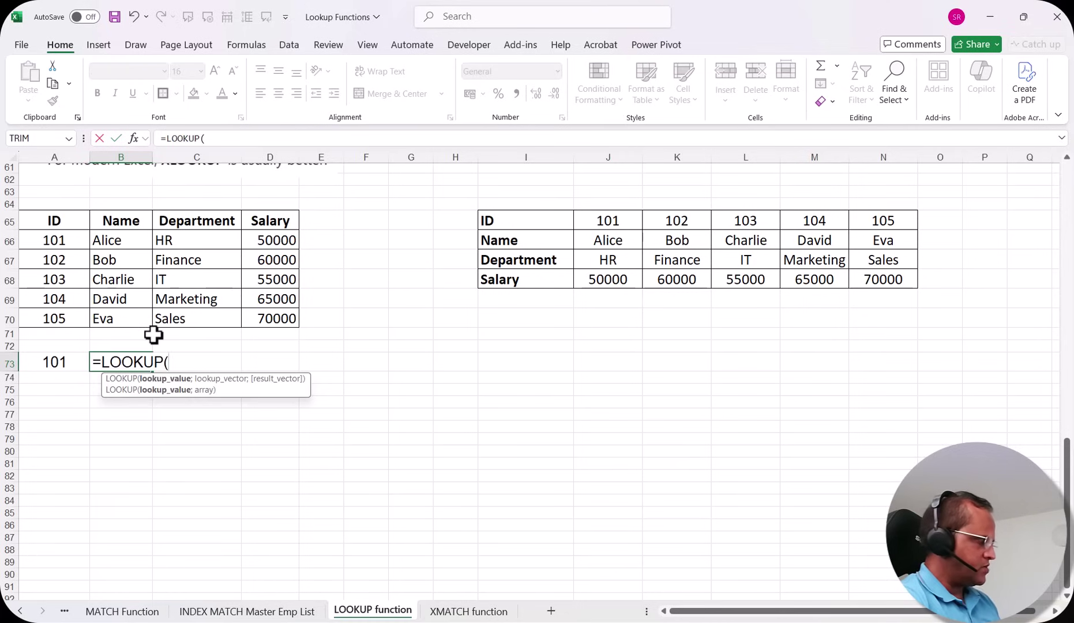
click(54, 365)
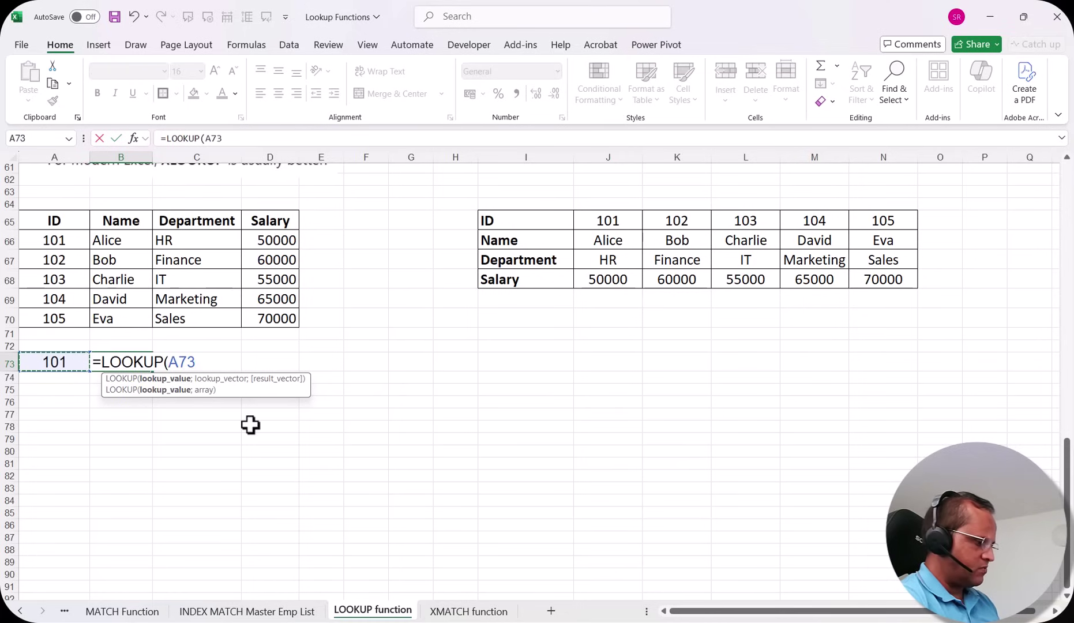
text(;)
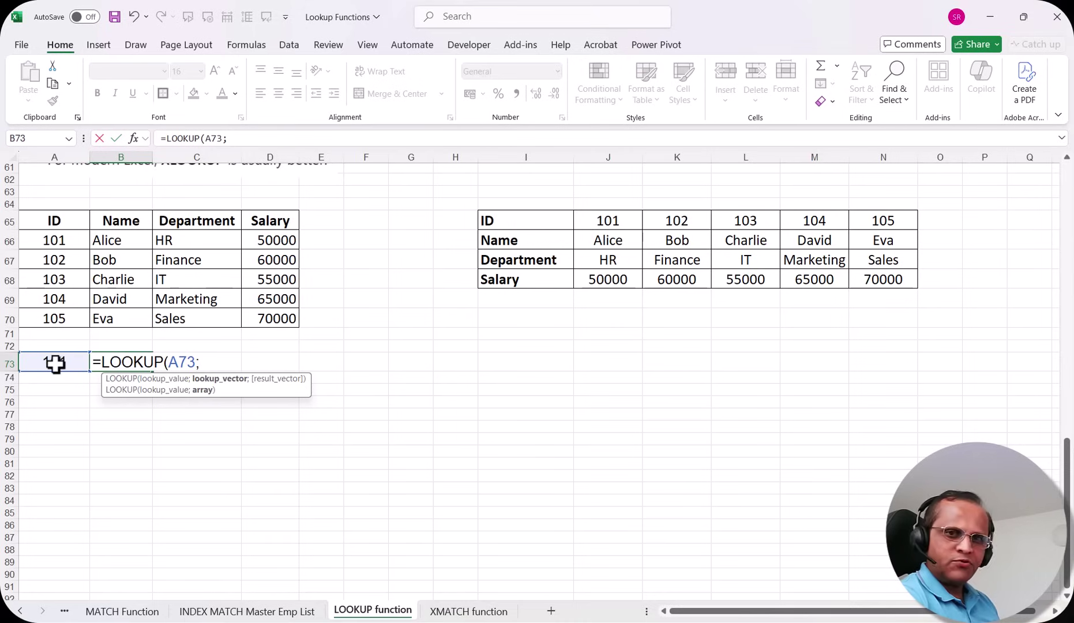
drag(62, 240, 58, 318)
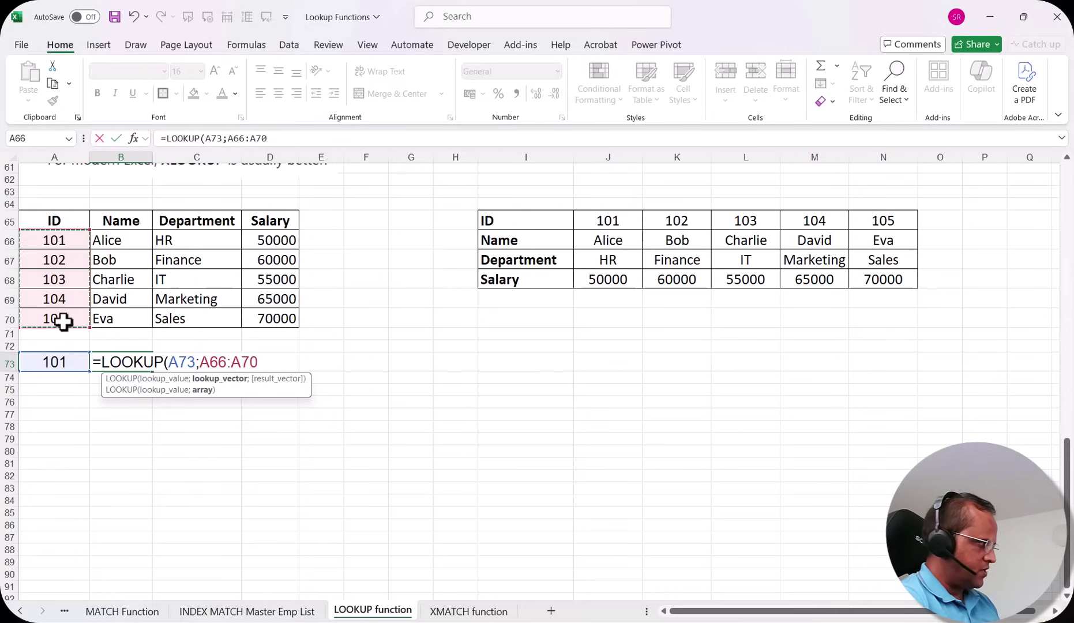
text(;)
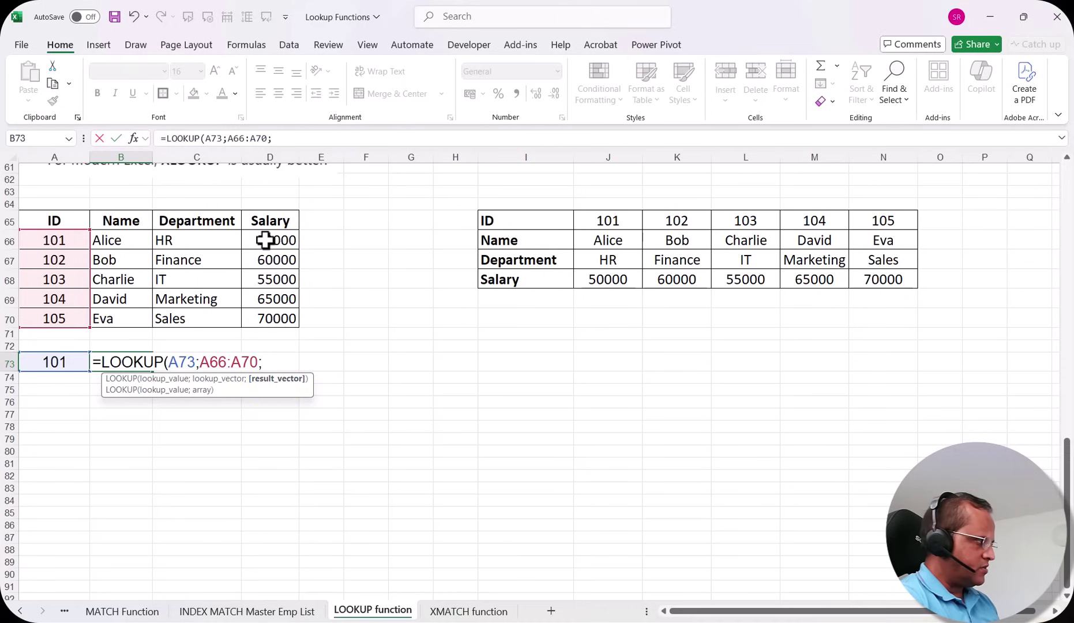
drag(264, 240, 266, 317)
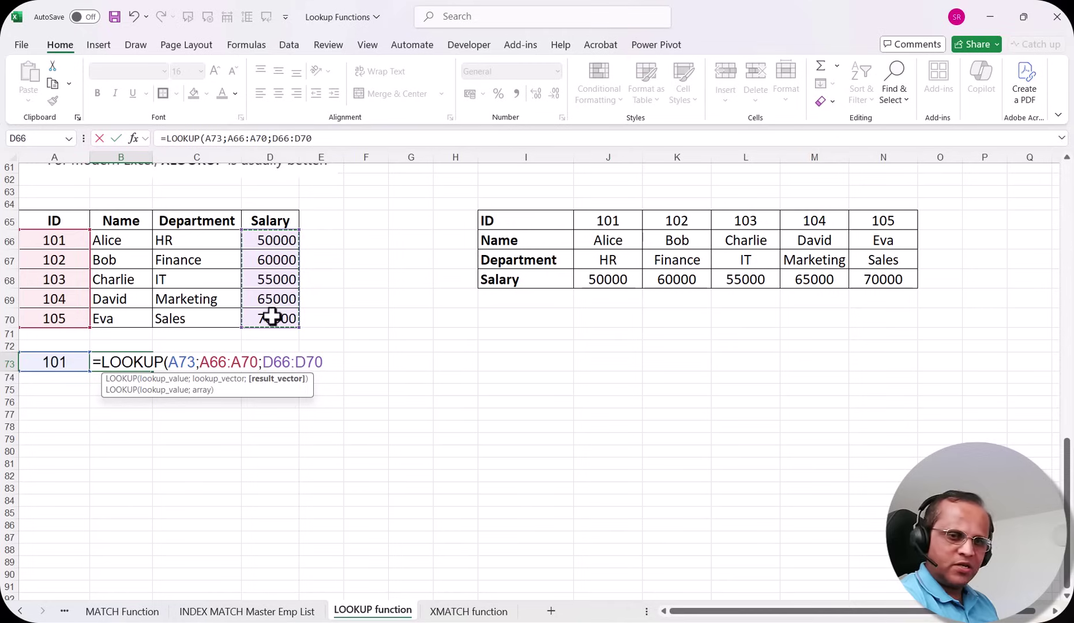
text())
key(Return)
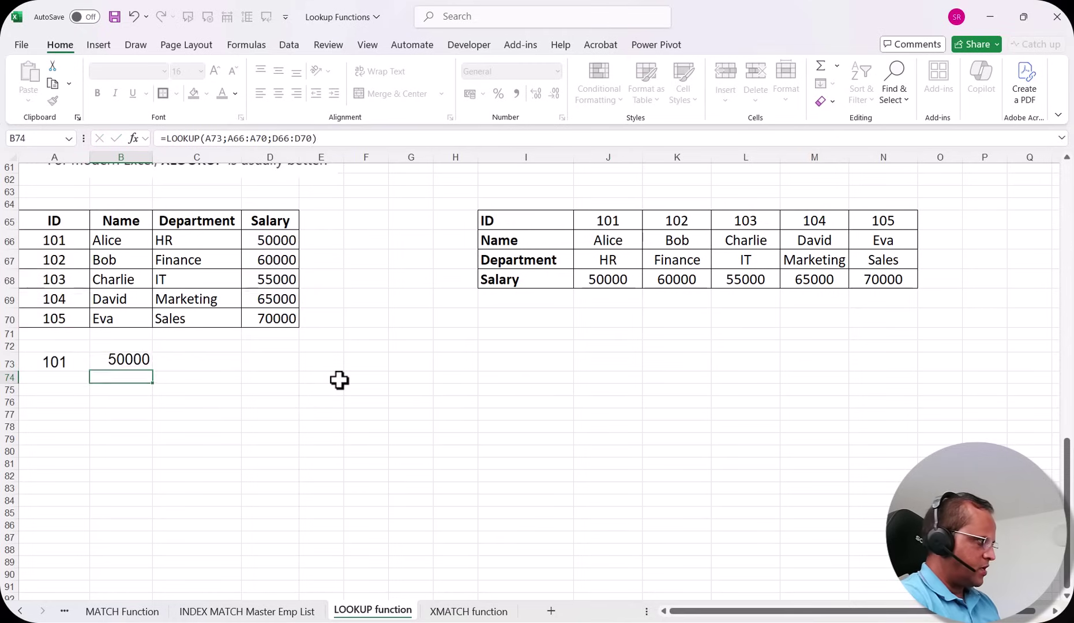
- Change the result vector in the B73 LOOKUP formula to C66:C70 so it returns the department
click(123, 363)
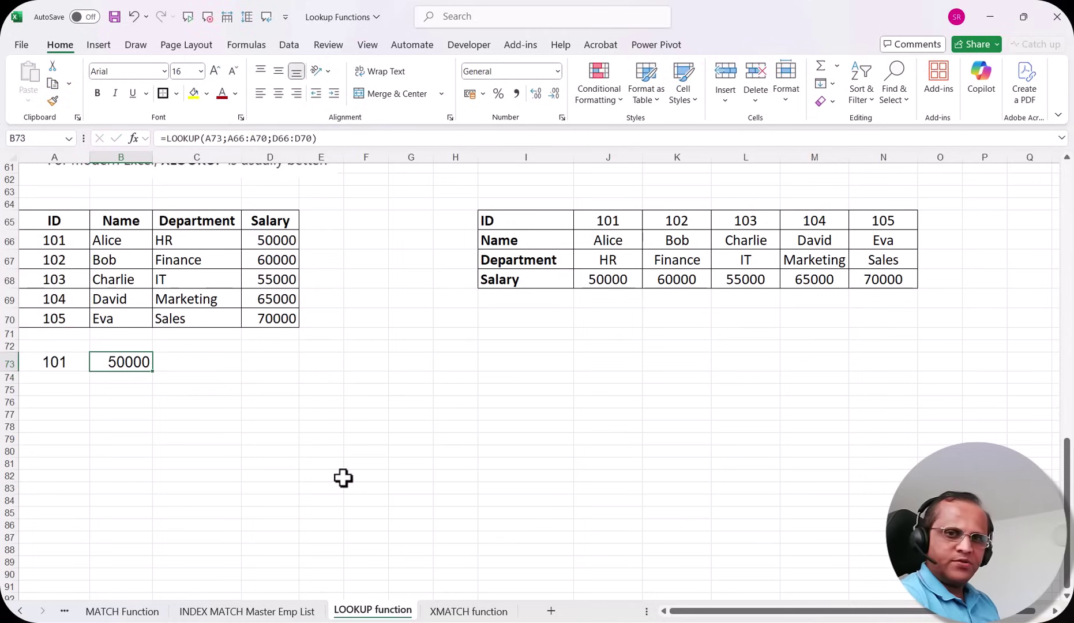
double_click(126, 362)
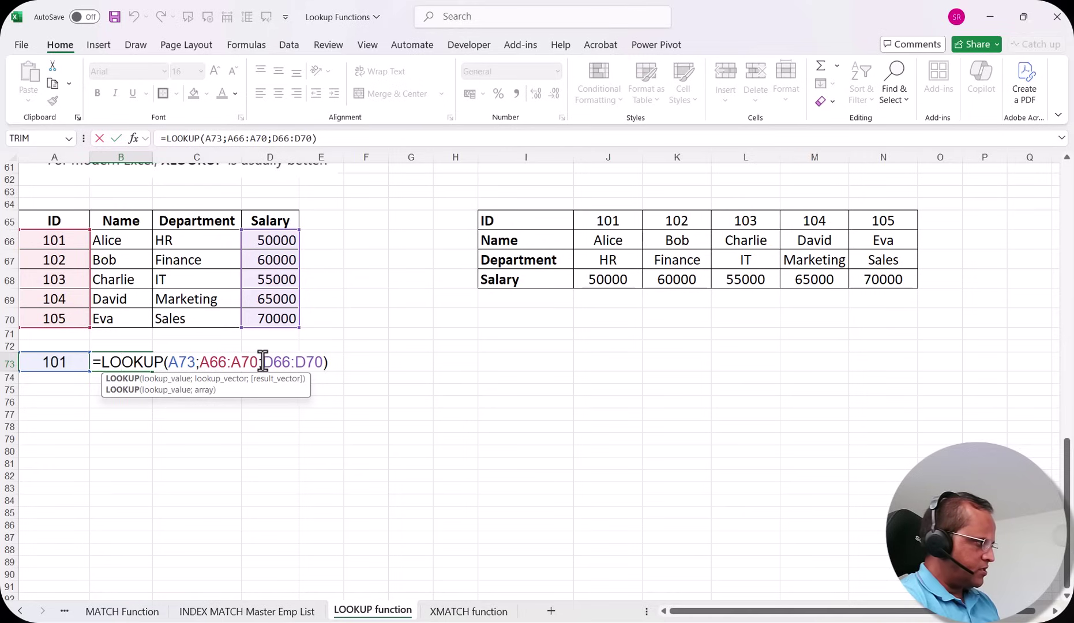
drag(263, 362, 316, 359)
key(Delete)
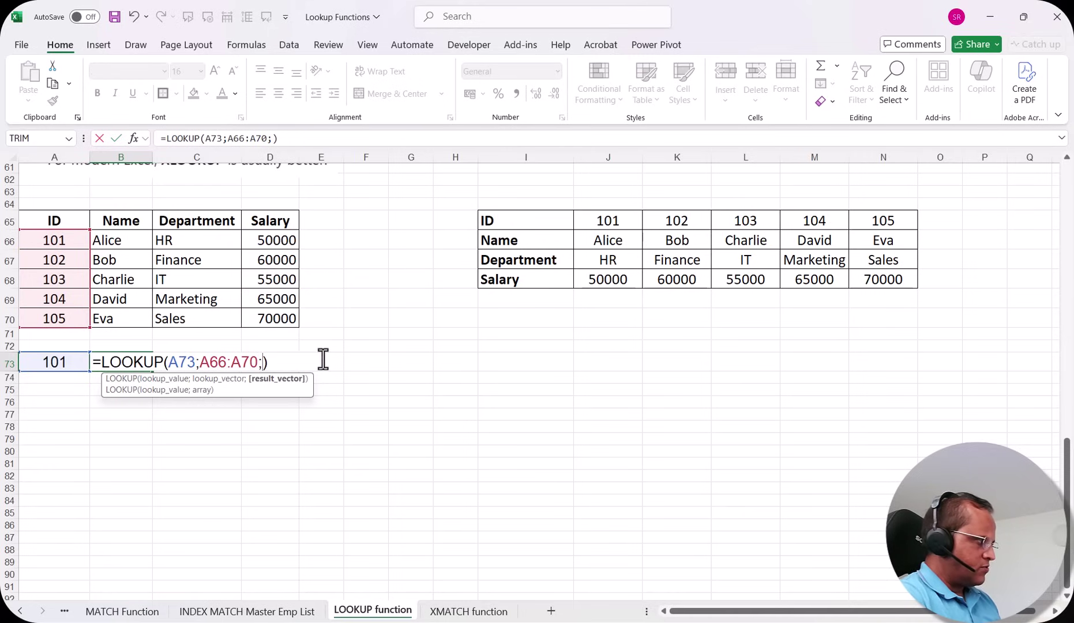
drag(197, 243, 198, 314)
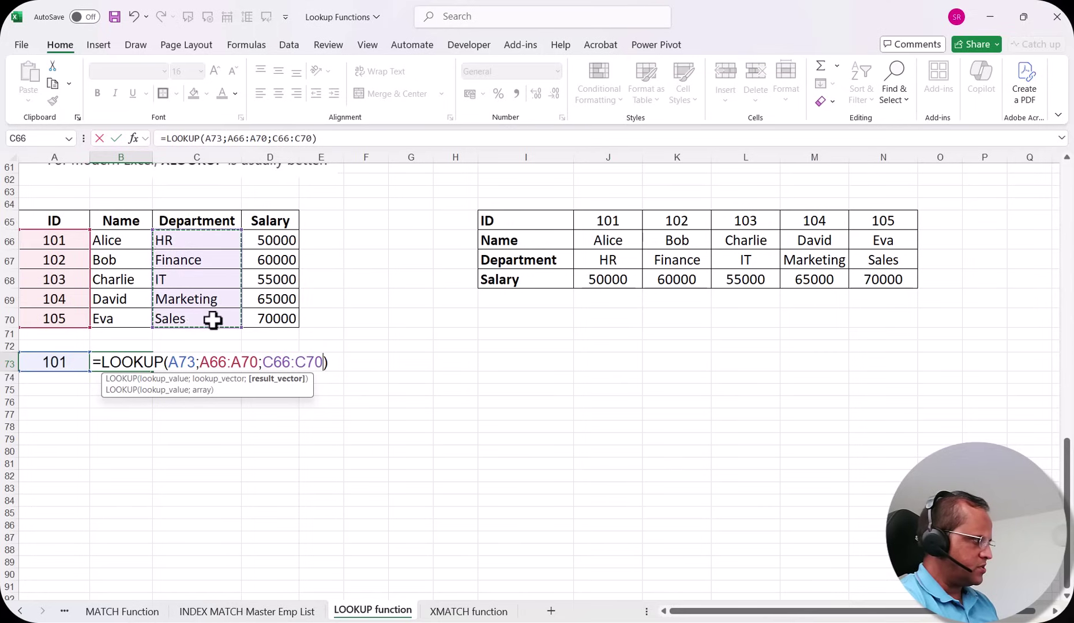
key(Return)
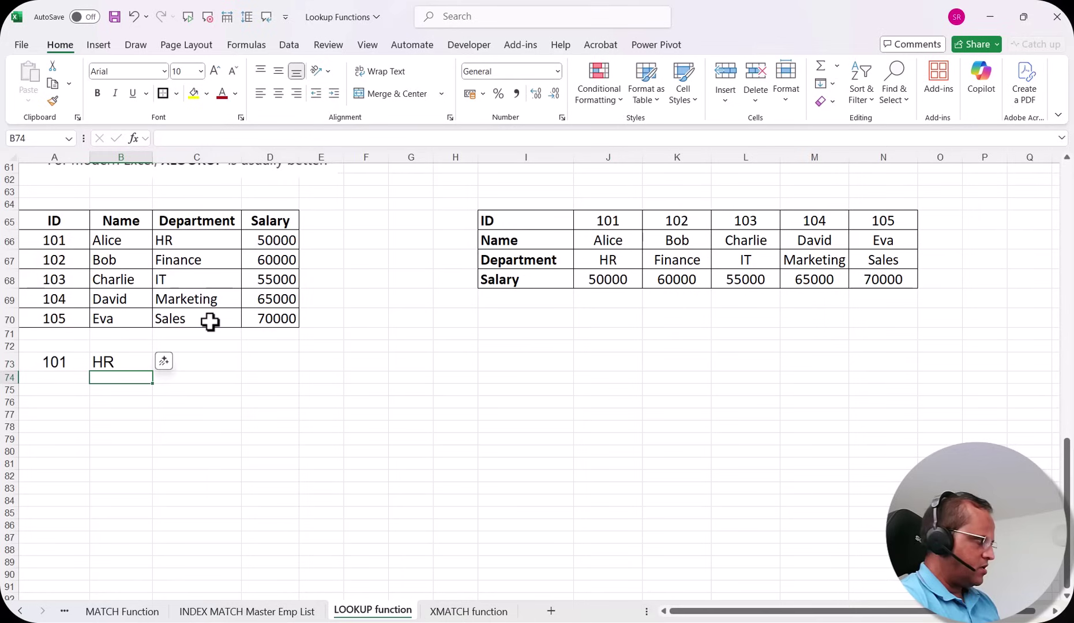
click(137, 360)
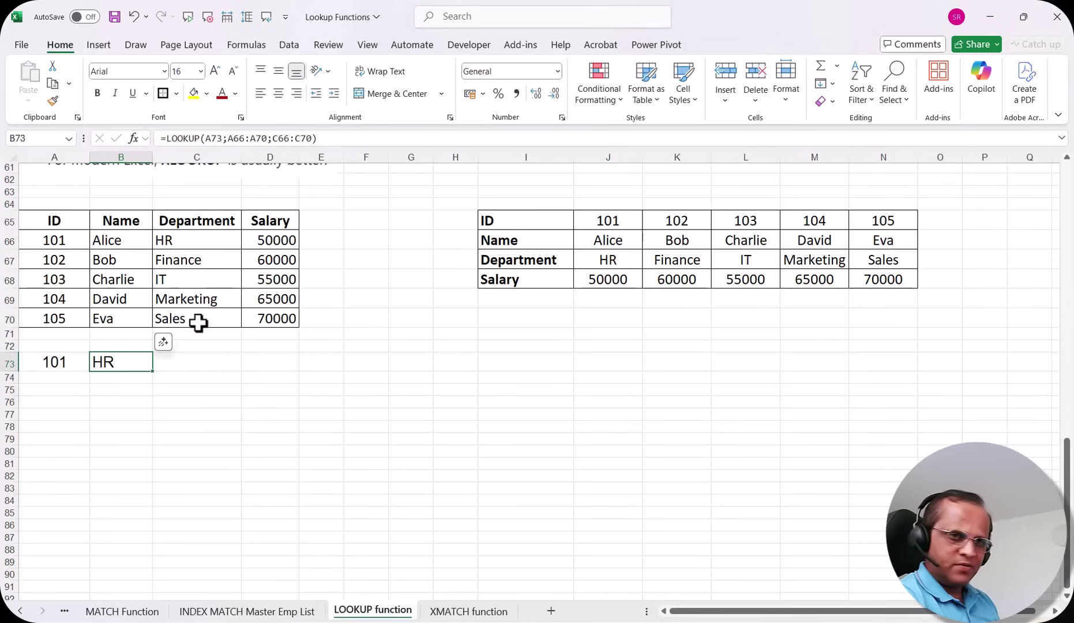
- Compare the vector form and array form syntax notes, highlighting A66:C70 in the employee table as the example array
scroll(198, 323, up, 13)
scroll(147, 358, up, 3)
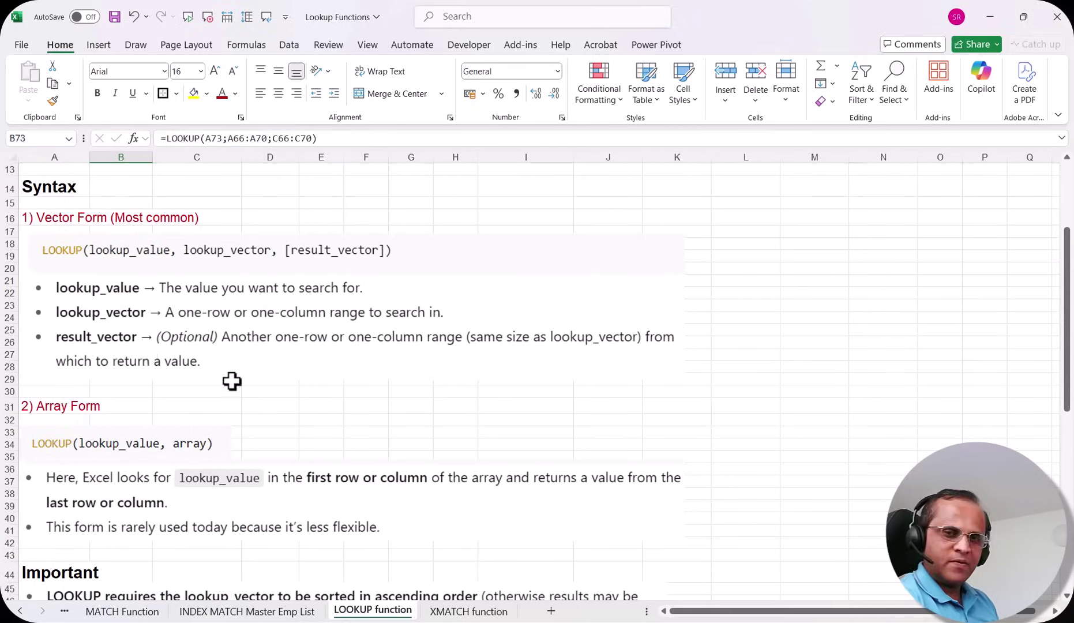
scroll(232, 380, down, 14)
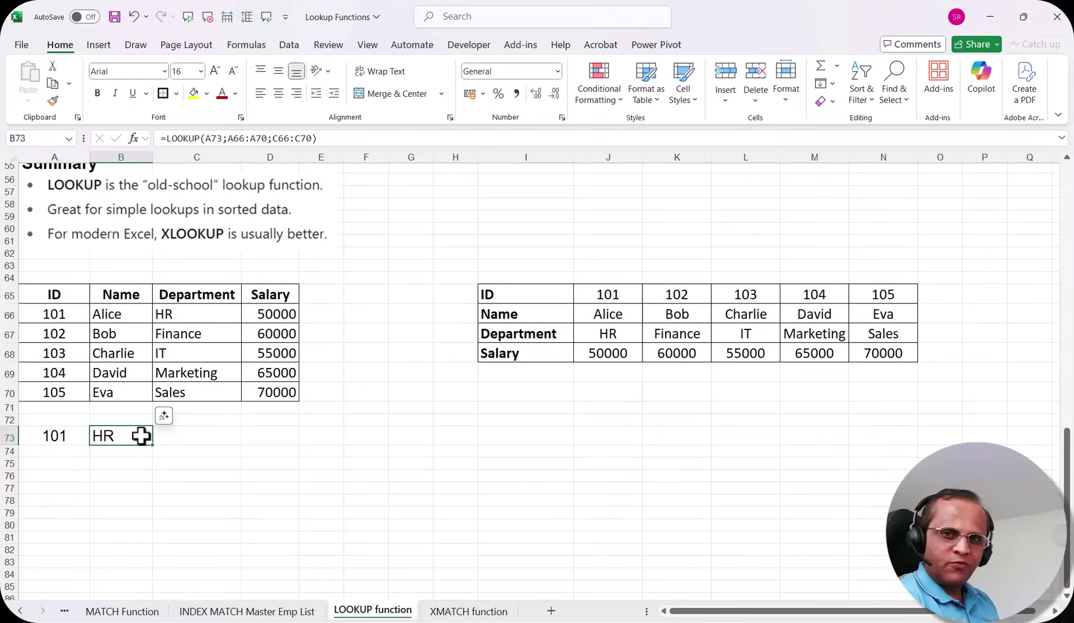
drag(74, 312, 187, 389)
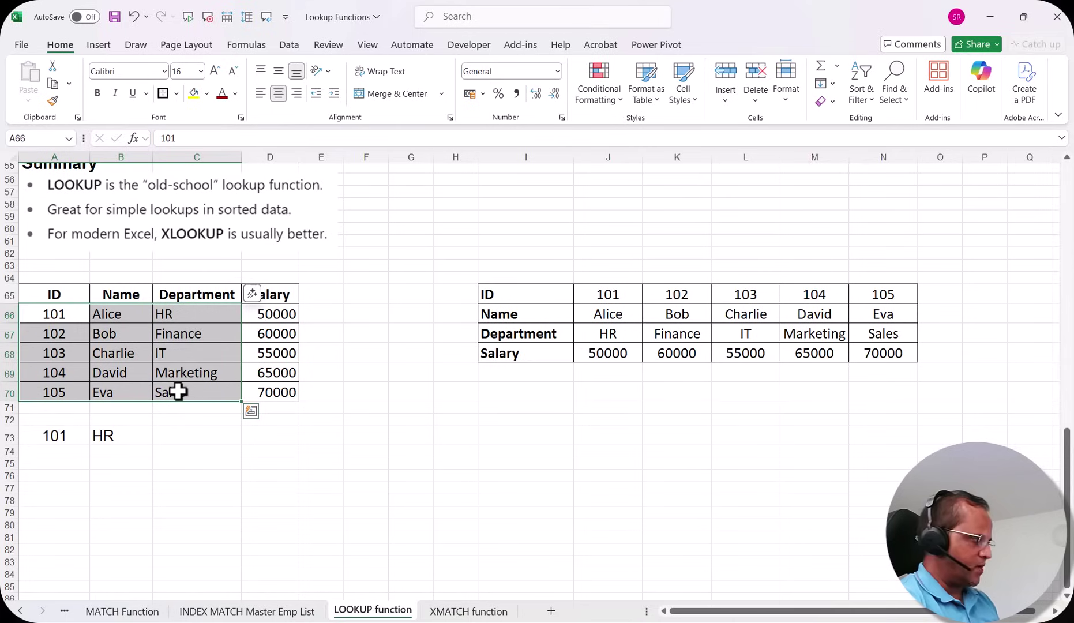
scroll(477, 427, up, 6)
scroll(477, 427, up, 9)
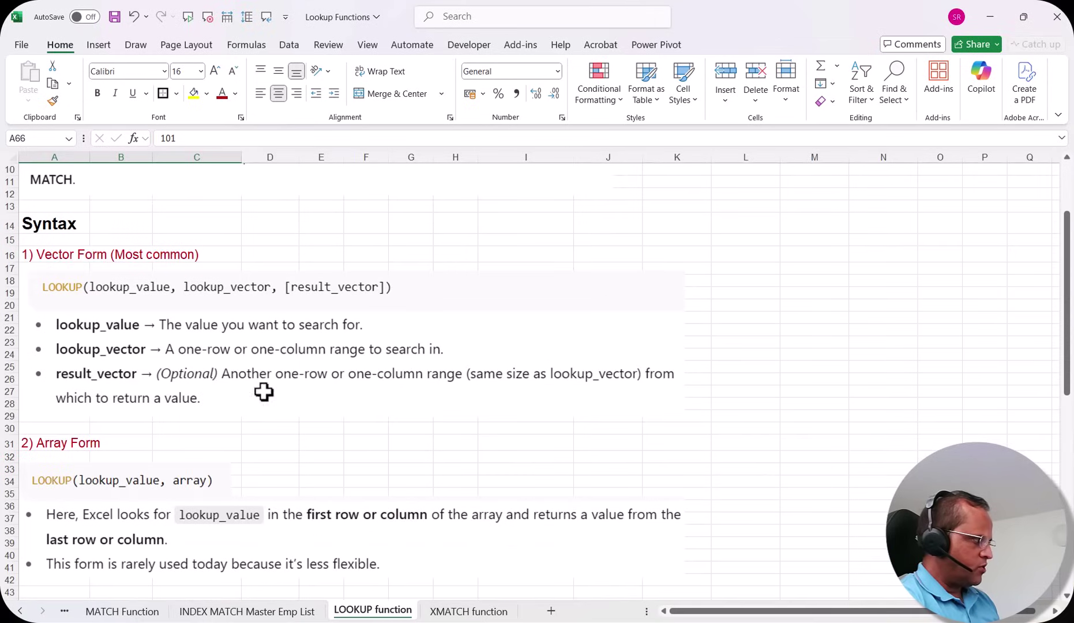
scroll(187, 393, down, 3)
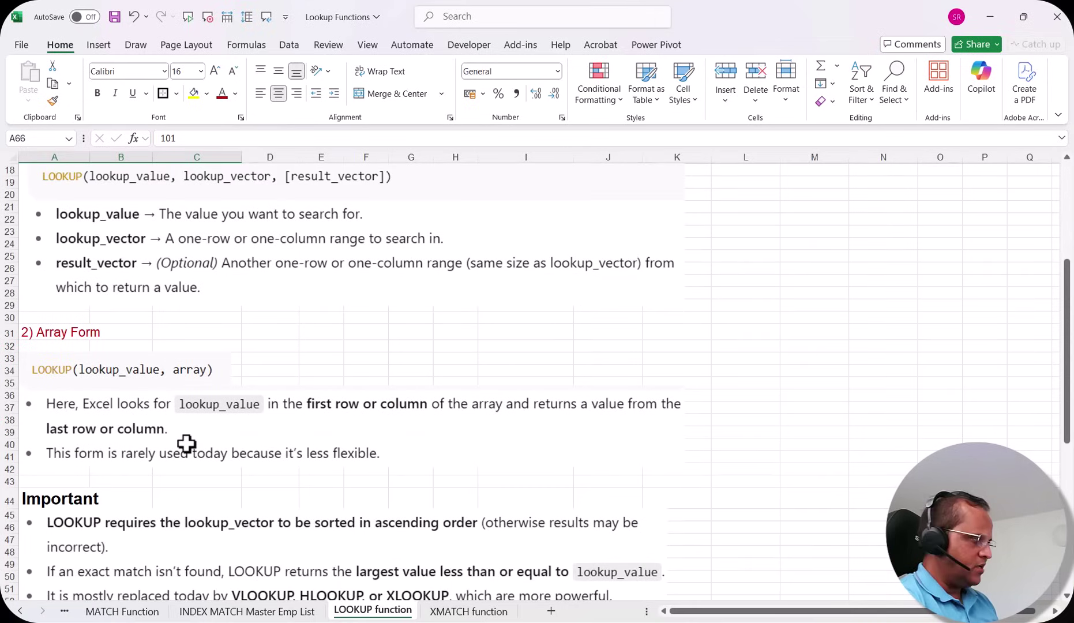
- Enter the lookup ID 102 in I73, below the horizontal employee table
scroll(194, 447, down, 12)
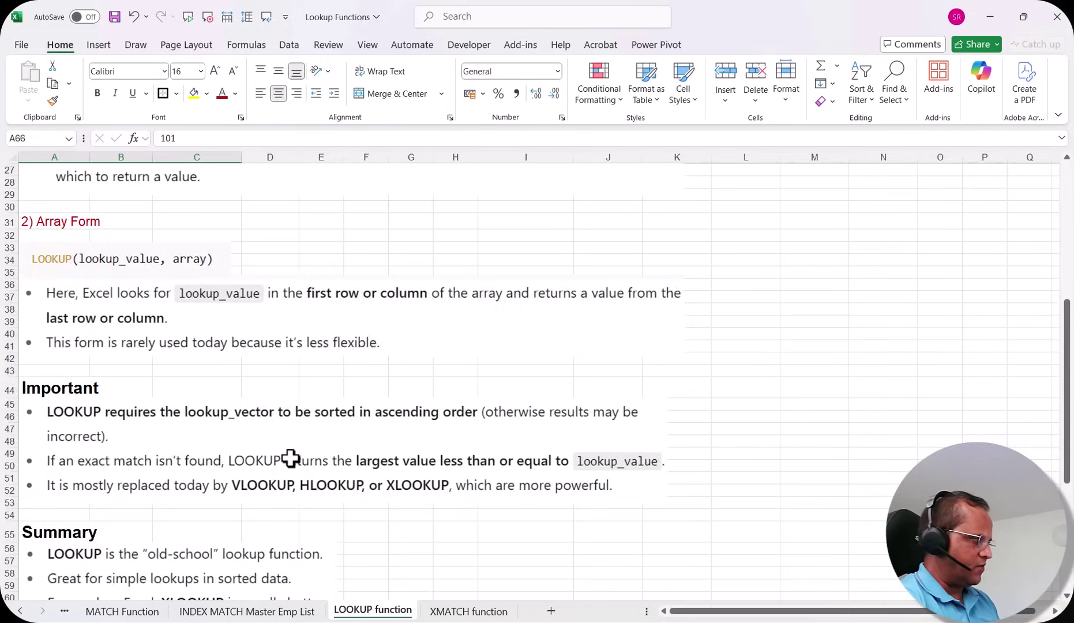
click(522, 444)
click(522, 471)
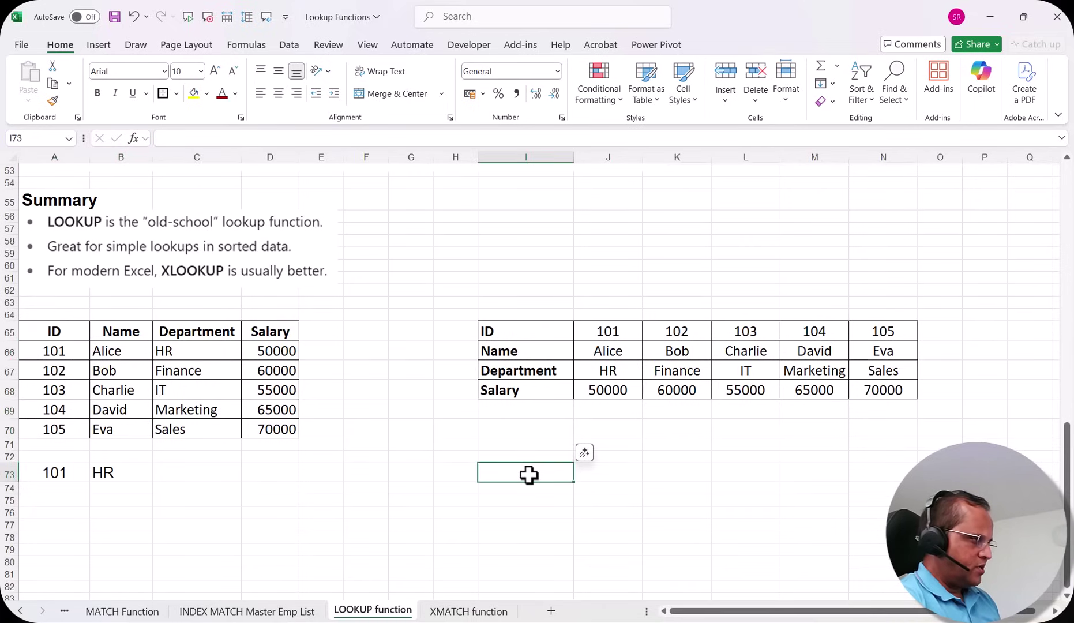
text(102)
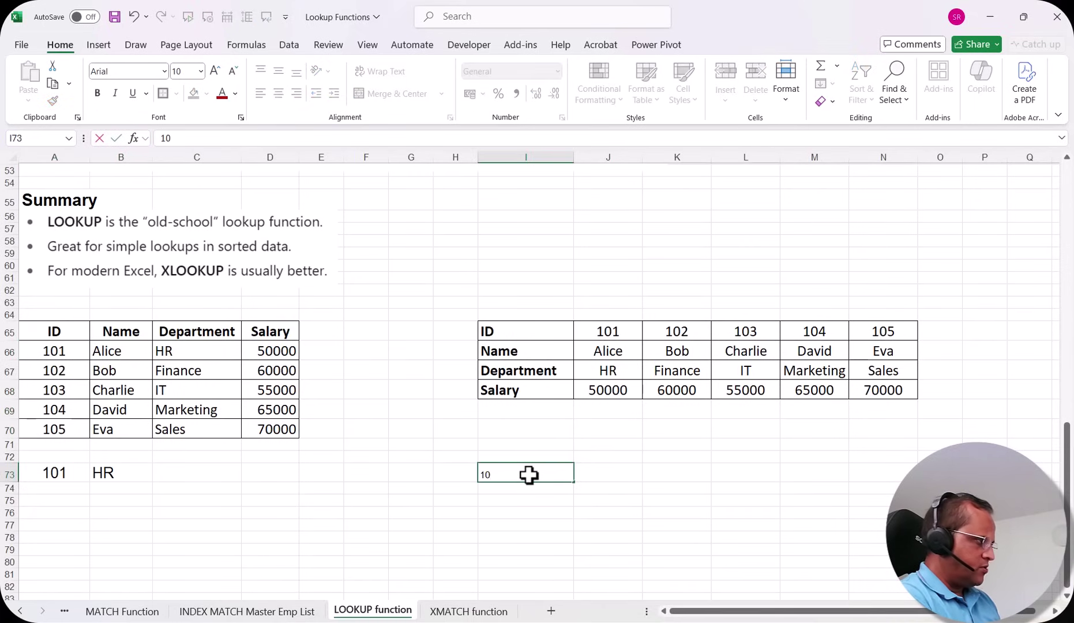
key(Tab)
- Set I73:J73 to font size 16 and centre the ID in I73
drag(527, 474, 606, 474)
click(215, 71)
click(215, 70)
click(215, 70)
click(215, 70)
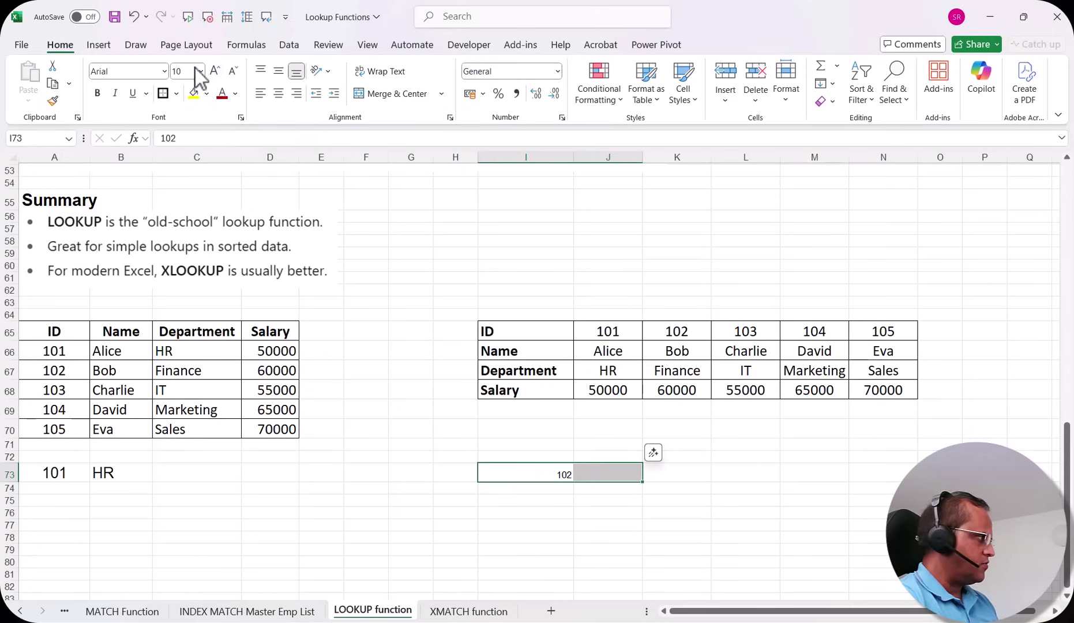
click(525, 471)
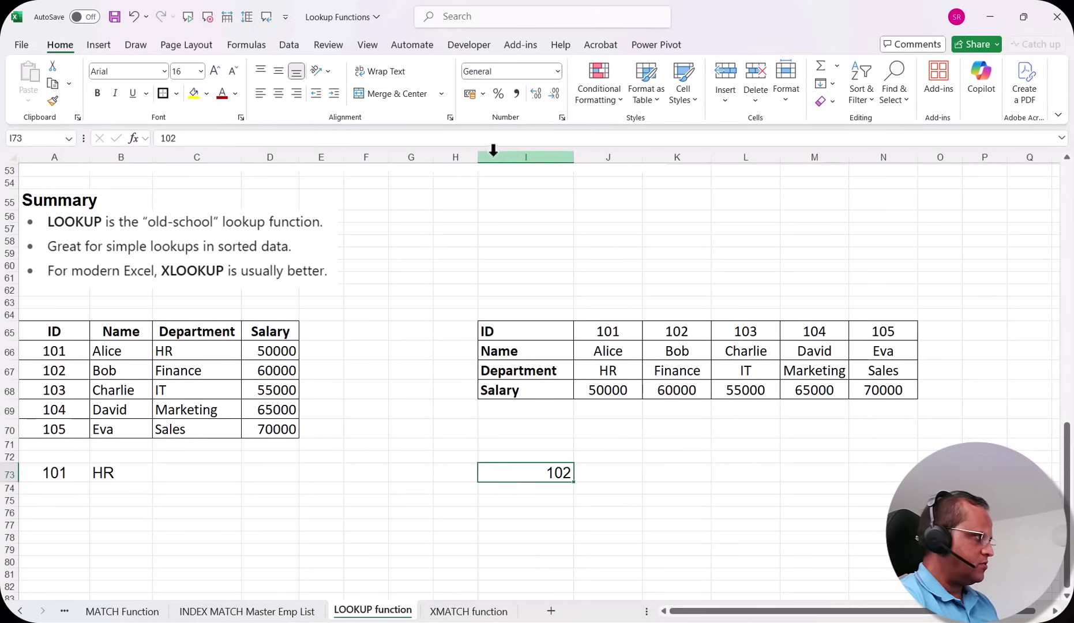
click(278, 92)
- Enter the heading Department in J72, above the result cell for the horizontal lookup
click(600, 469)
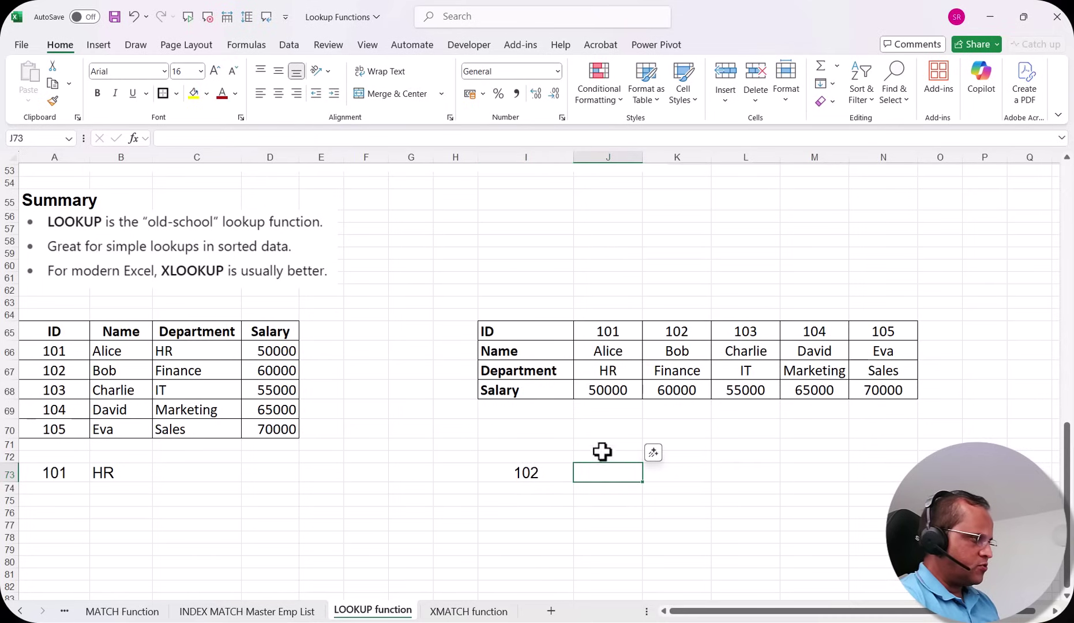
click(602, 457)
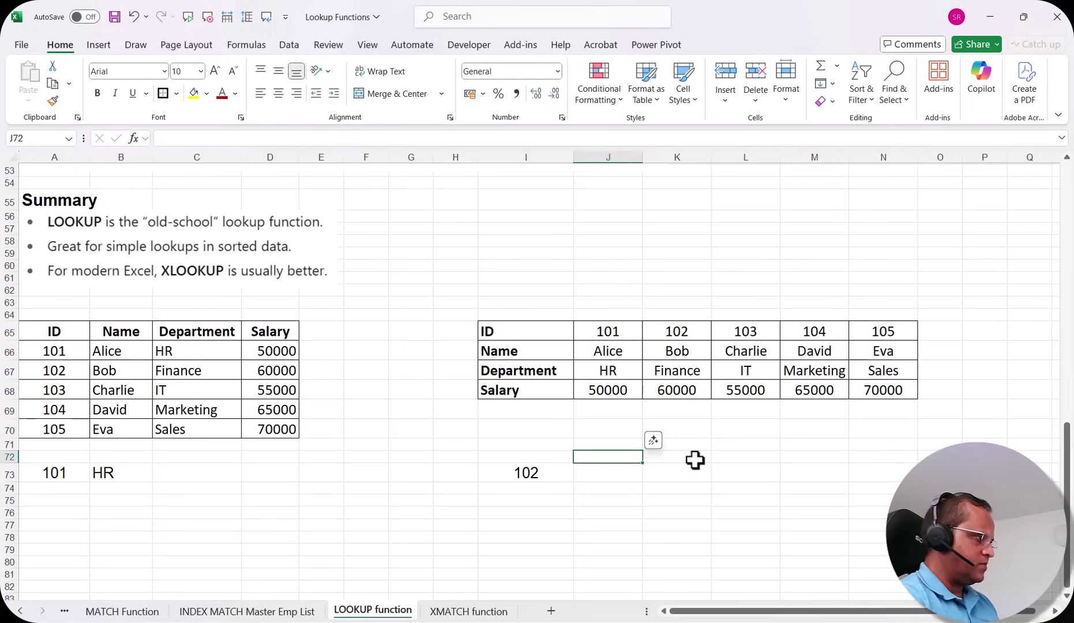
text(Department)
key(Return)
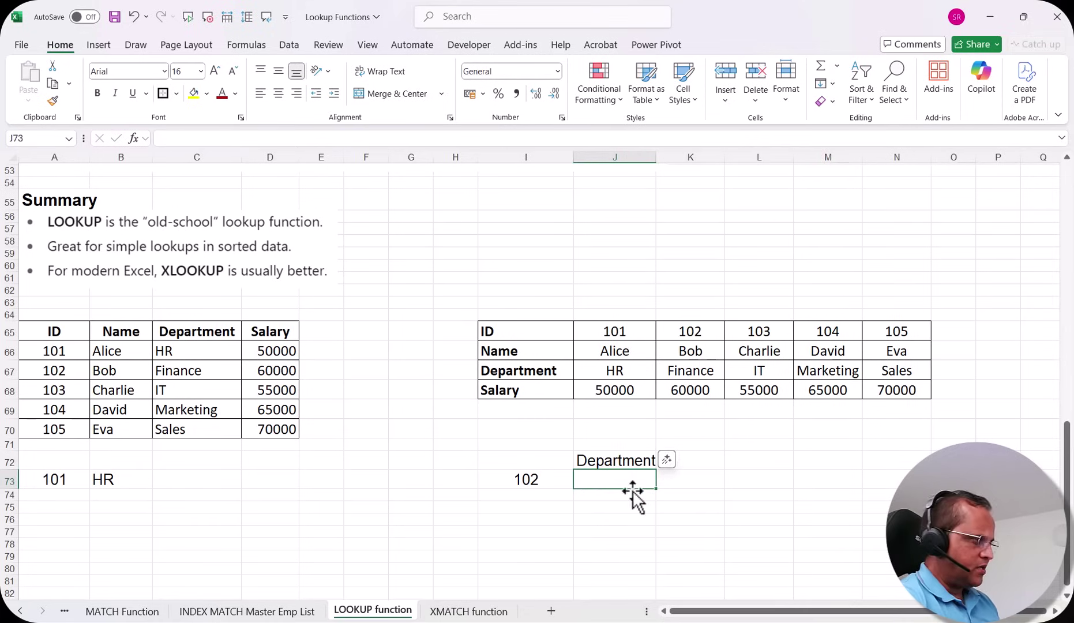
- Enter the vector-form formula =LOOKUP(I73;J65:N65;J67:N67) in J73 to return the department for the ID in I73
text(=look)
key(Tab)
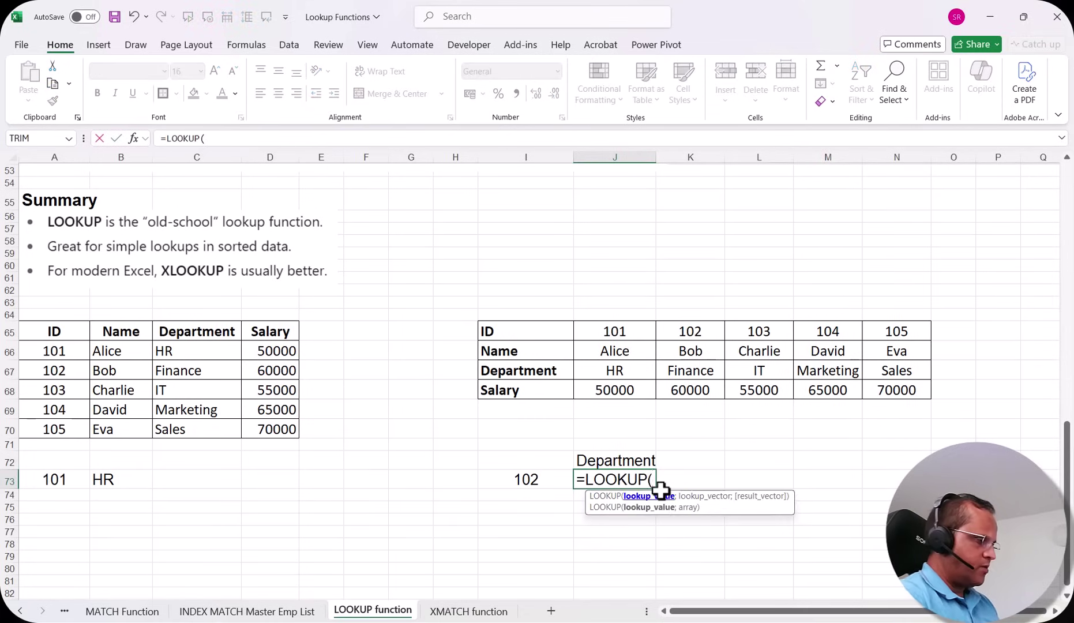
click(543, 480)
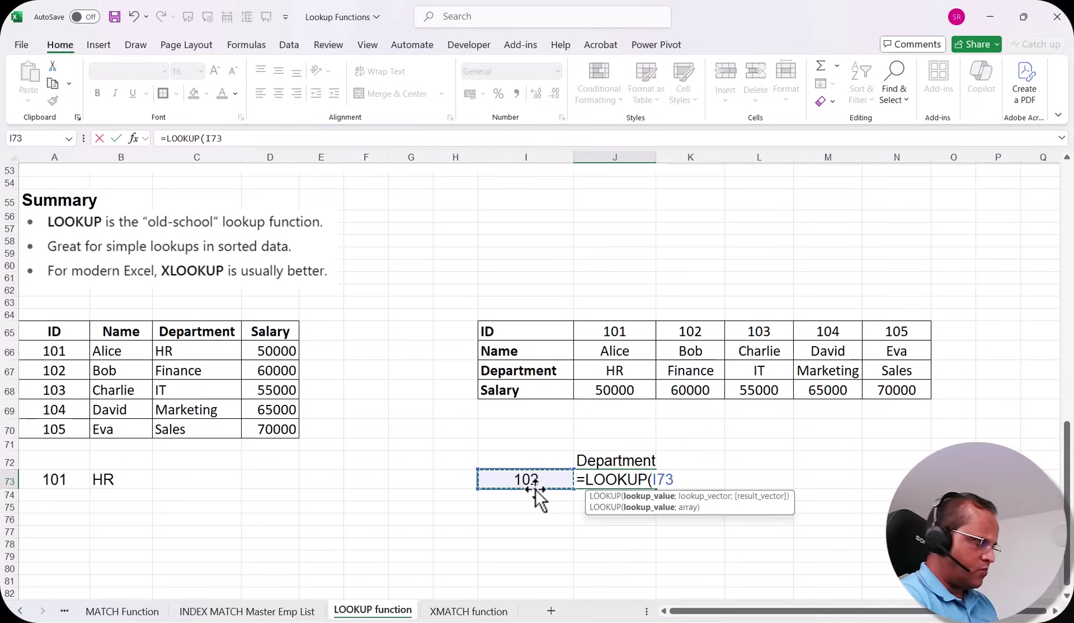
text(;)
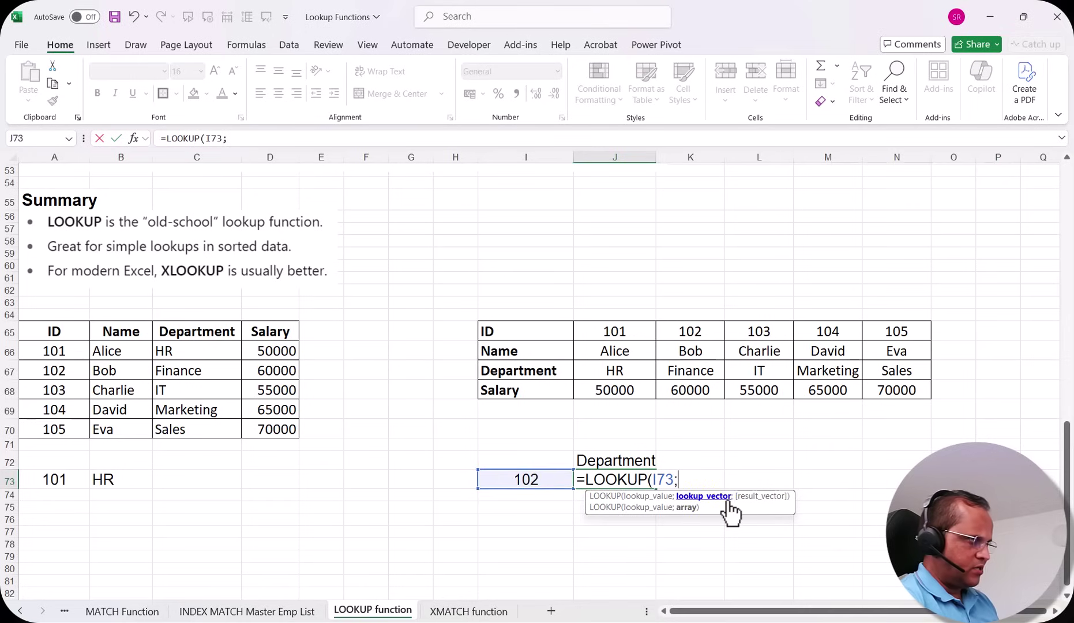
drag(612, 333, 898, 332)
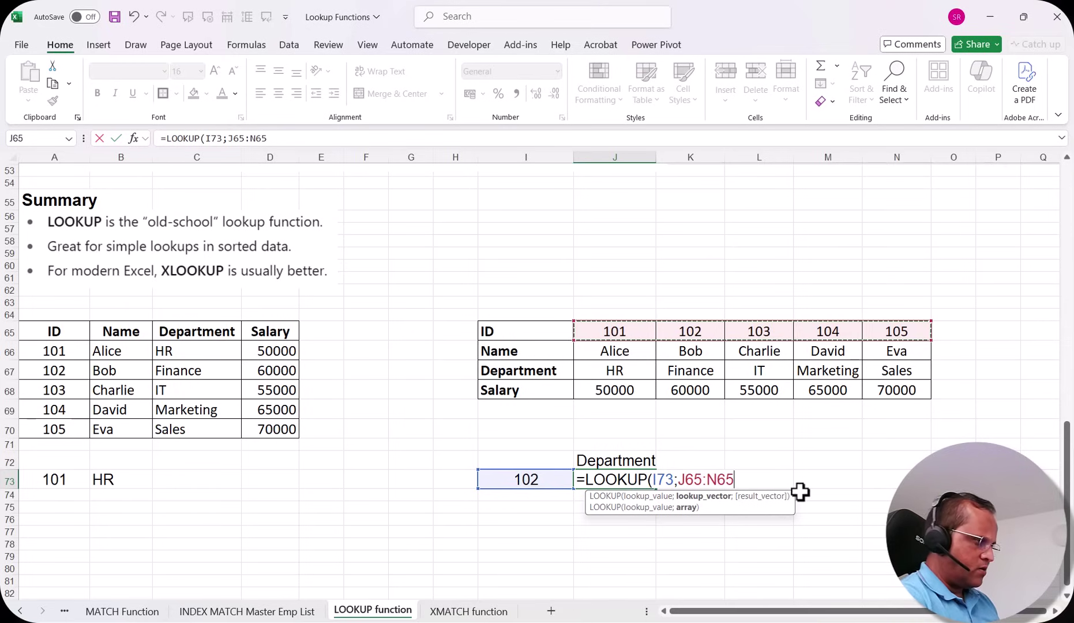
text(;)
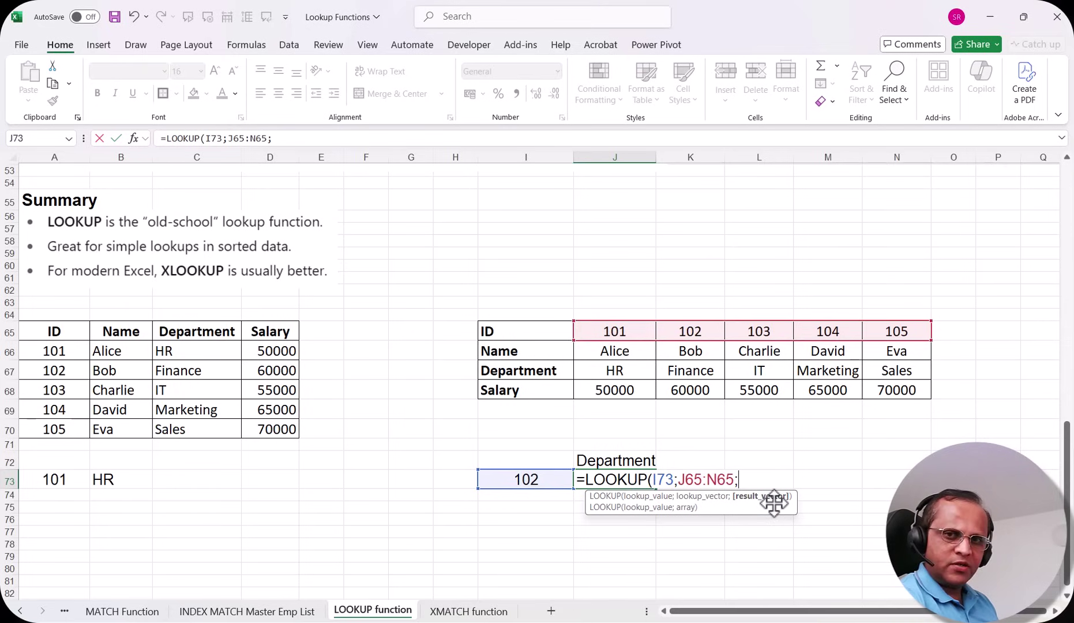
click(641, 371)
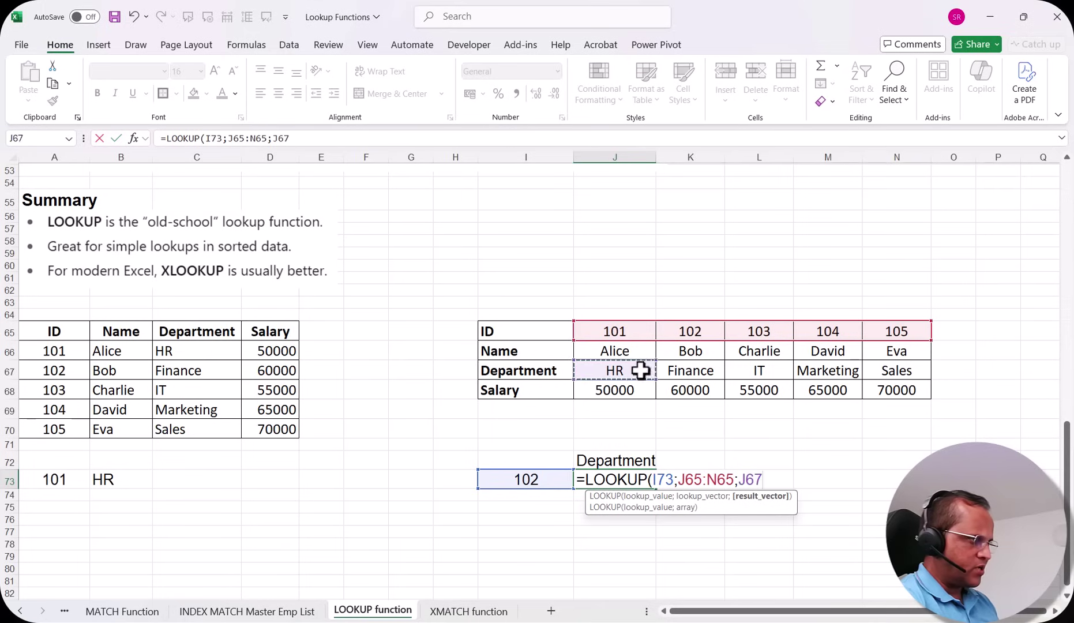
drag(641, 370, 861, 375)
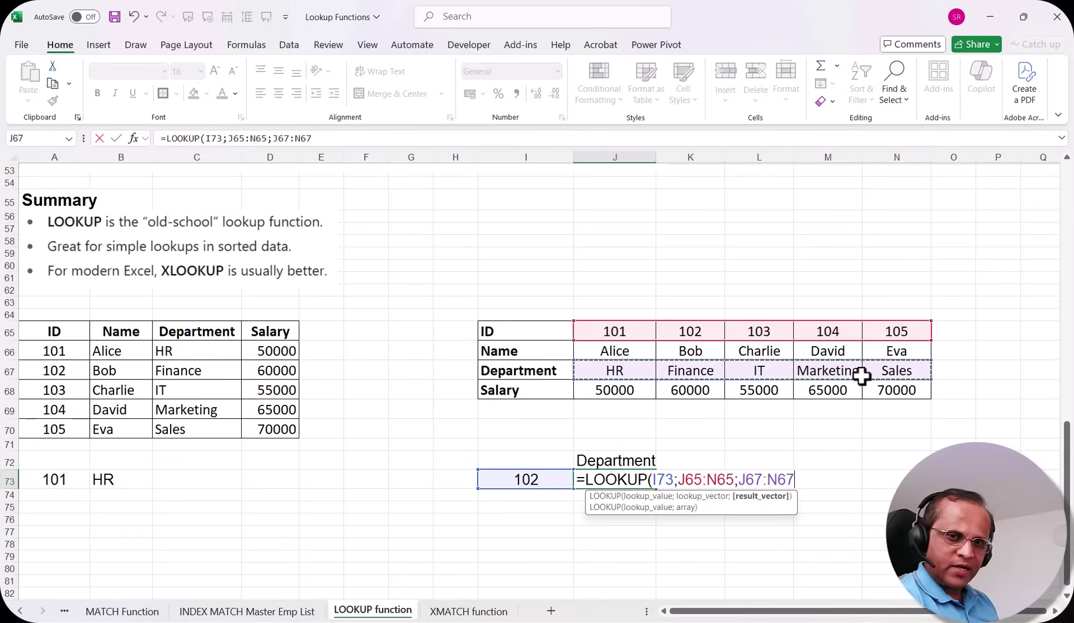
text())
key(Return)
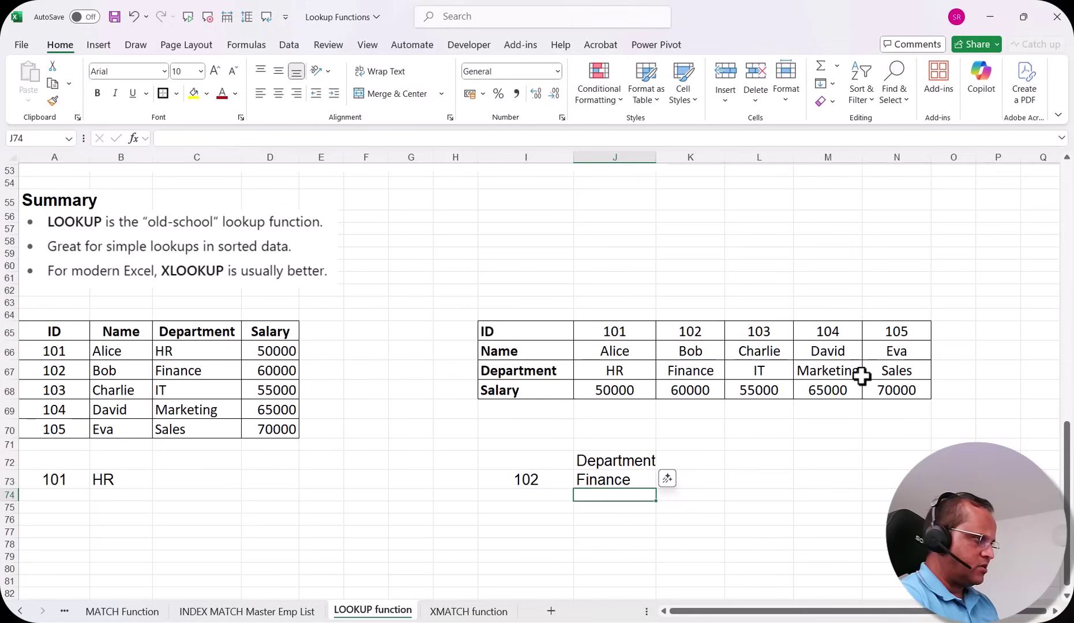
- Check the department result in J73 against the ID 102 column of the horizontal employee table
click(537, 480)
click(605, 486)
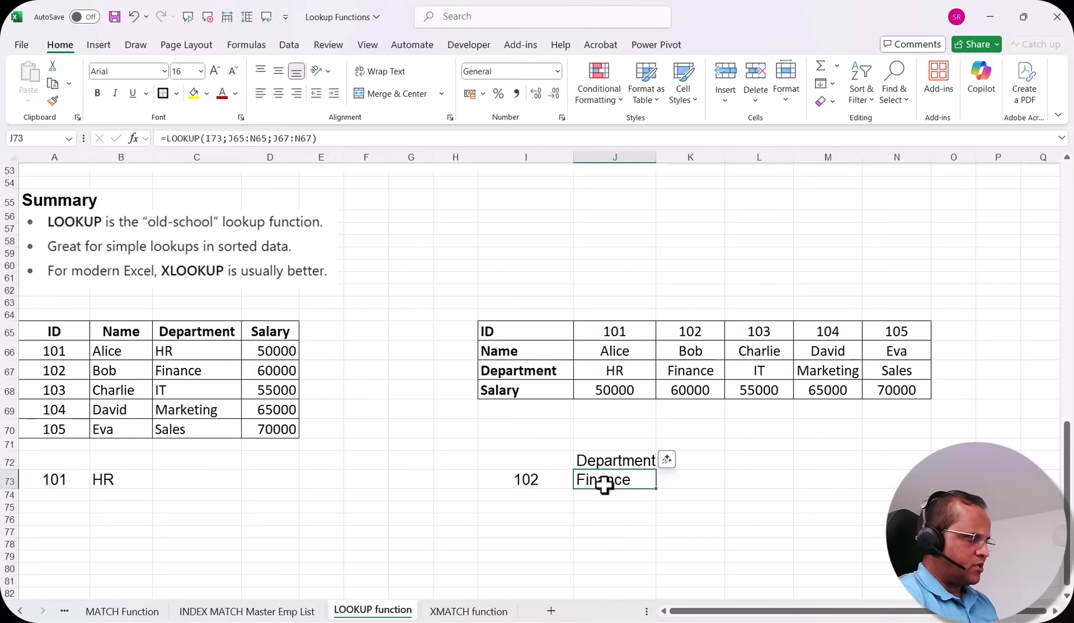
click(688, 331)
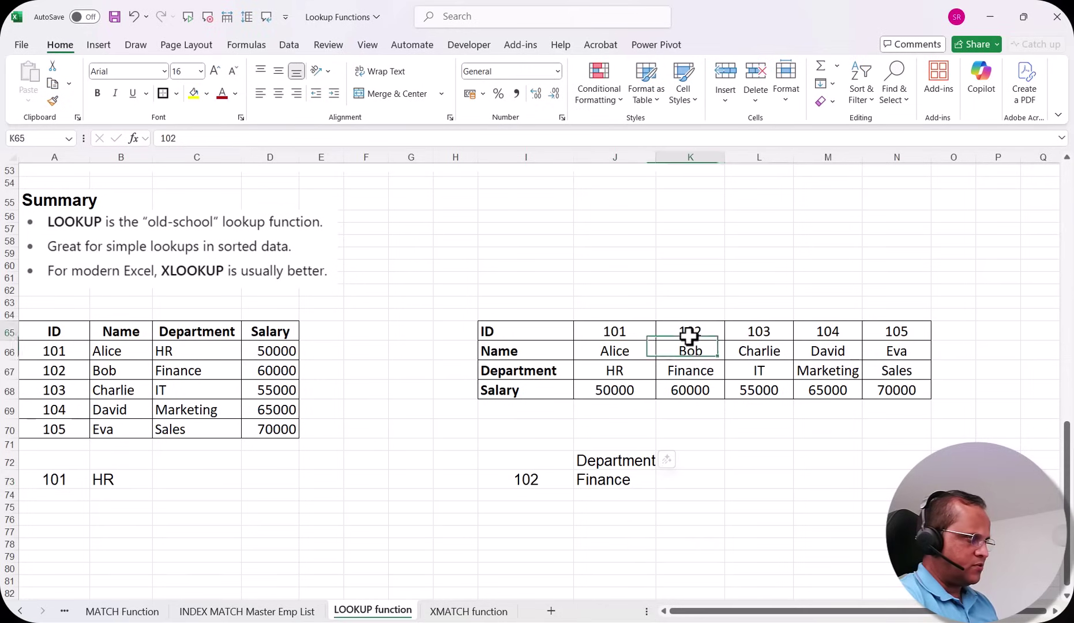
click(690, 375)
- Replace the heading in J72 with Salary
click(611, 465)
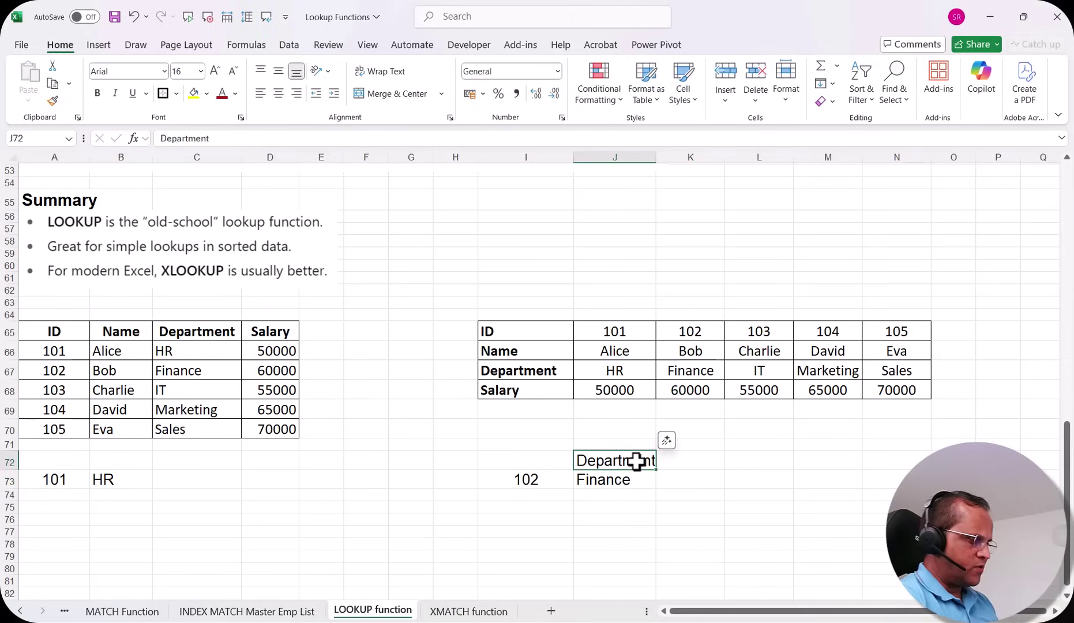
text(Salary)
key(Tab)
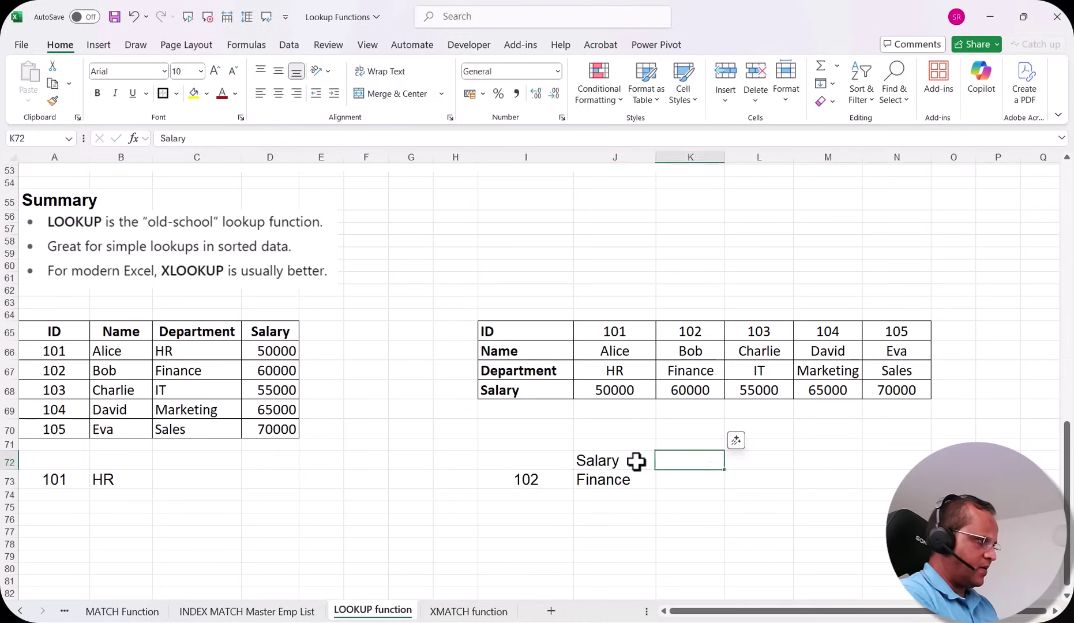
- Change the result vector of the LOOKUP formula in J73 to the salary row J68:N68
click(628, 479)
double_click(624, 482)
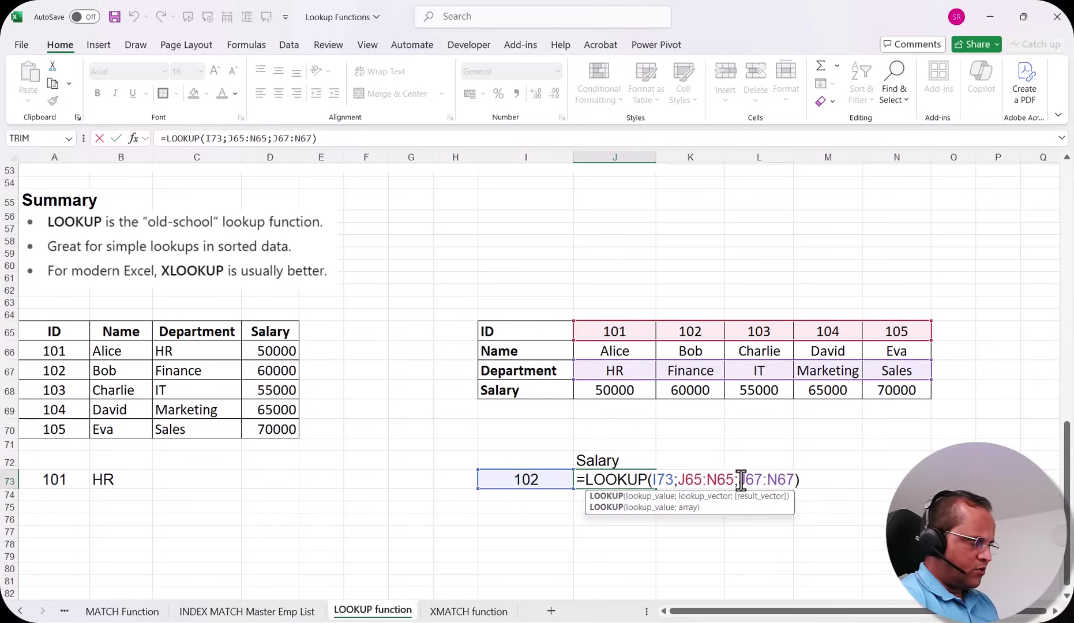
drag(739, 480, 796, 480)
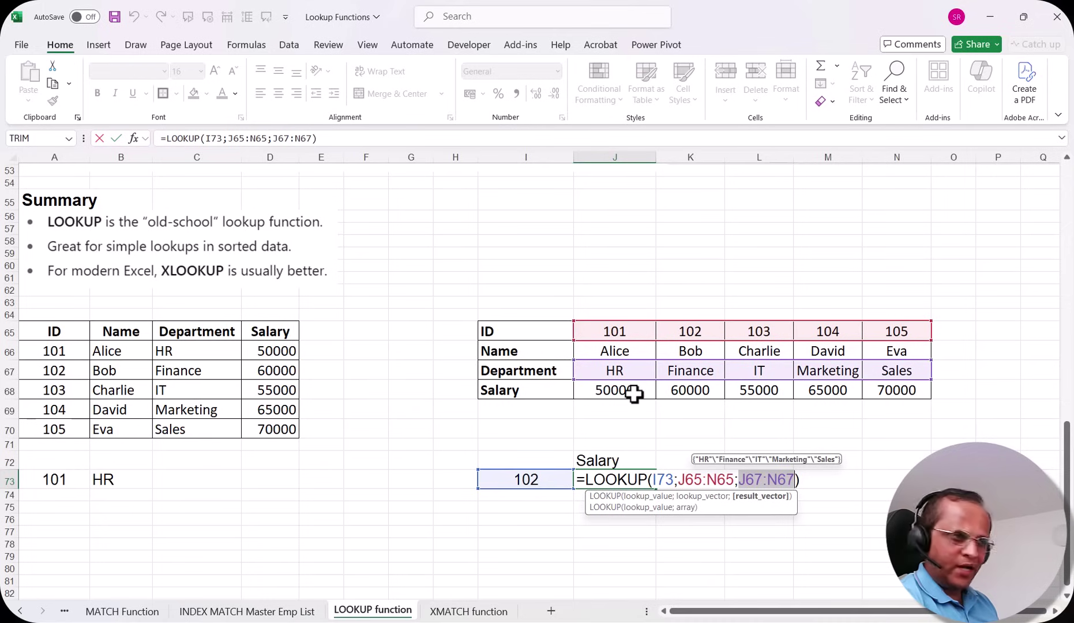
drag(619, 391, 883, 391)
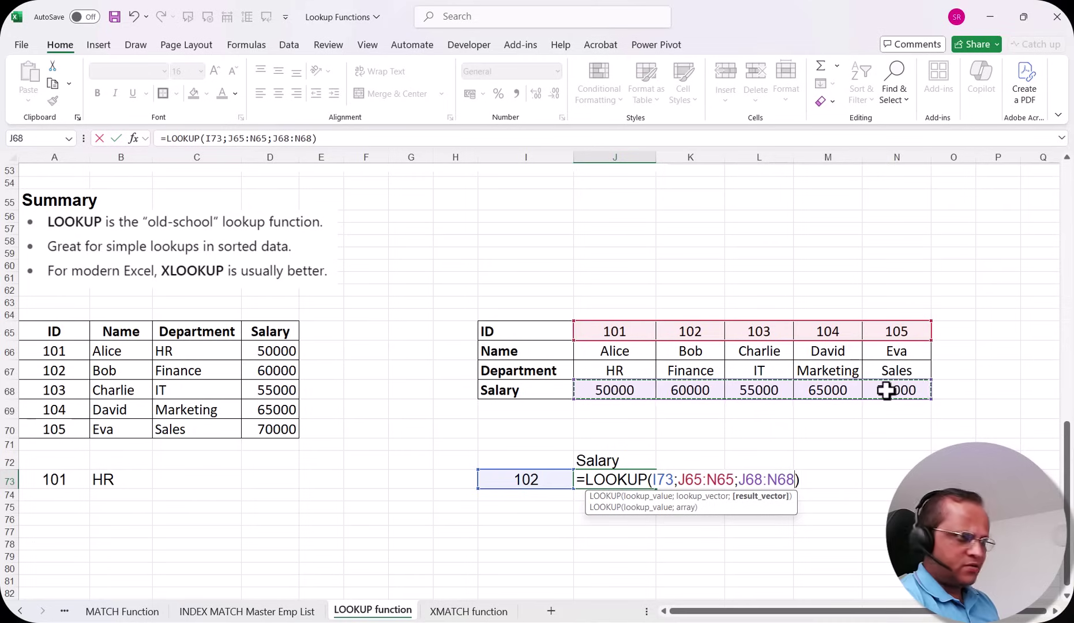
key(Return)
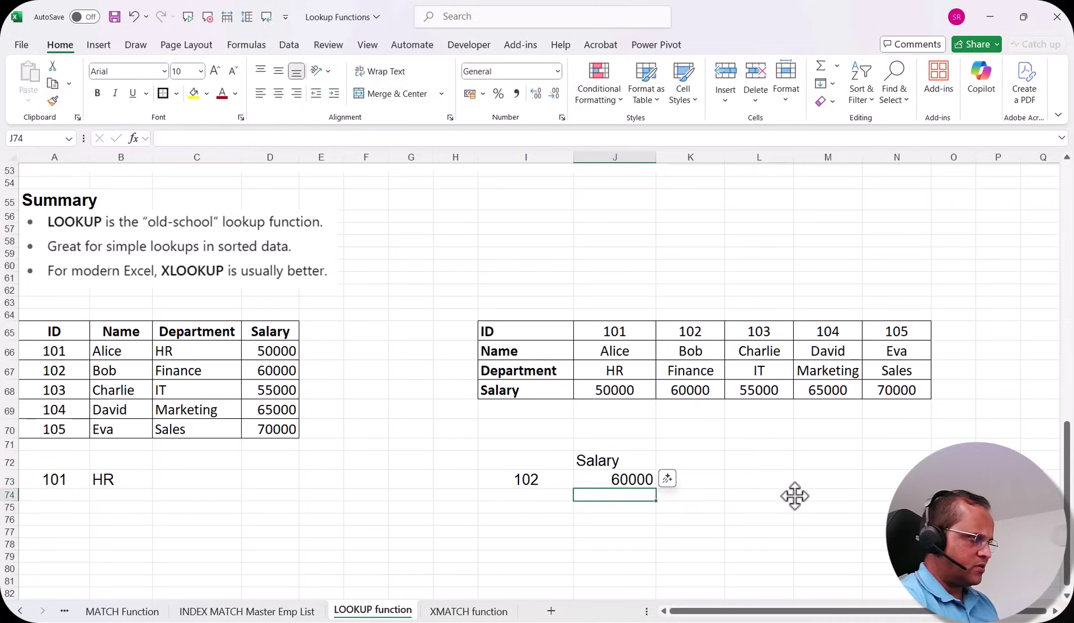
- Compare the salary result in J73 with the salary listed for ID 102 in the horizontal table
click(635, 482)
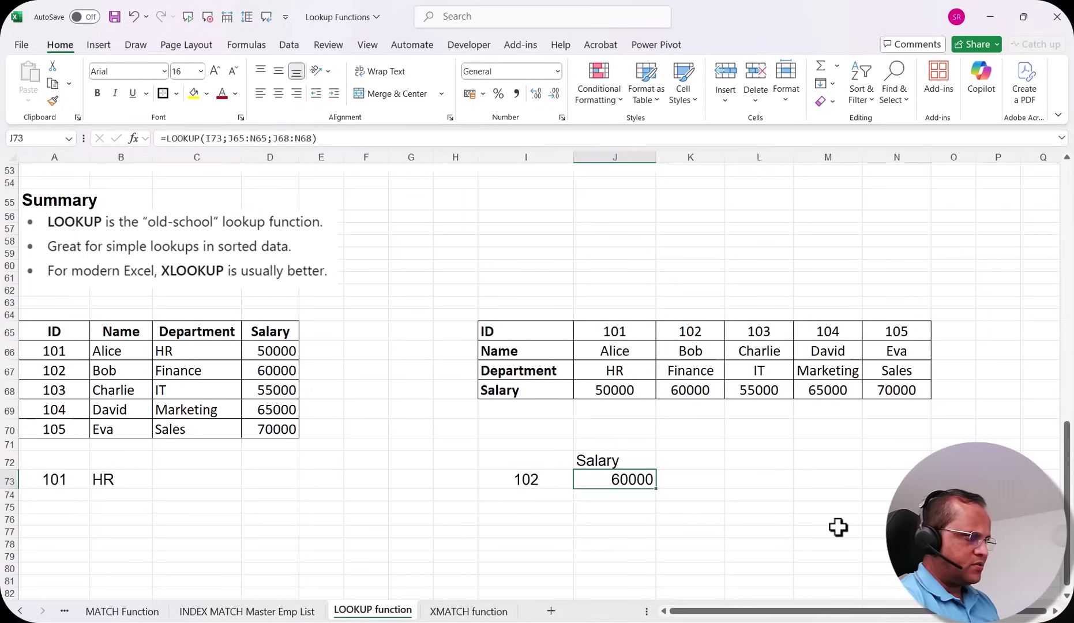
click(688, 388)
key(Up)
key(Up)
key(Up)
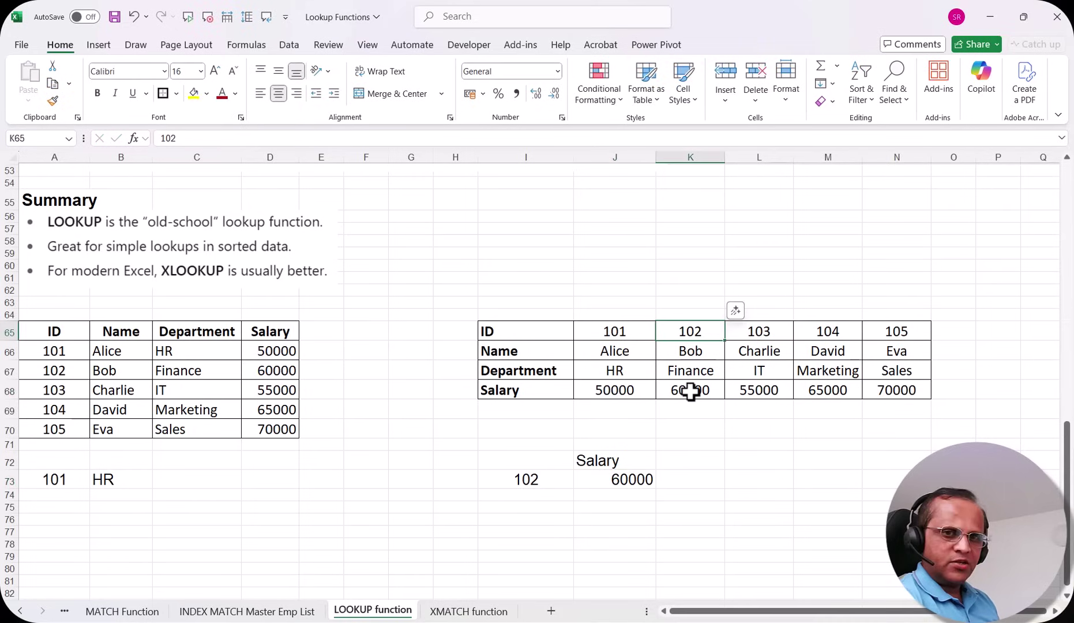
click(691, 391)
click(635, 478)
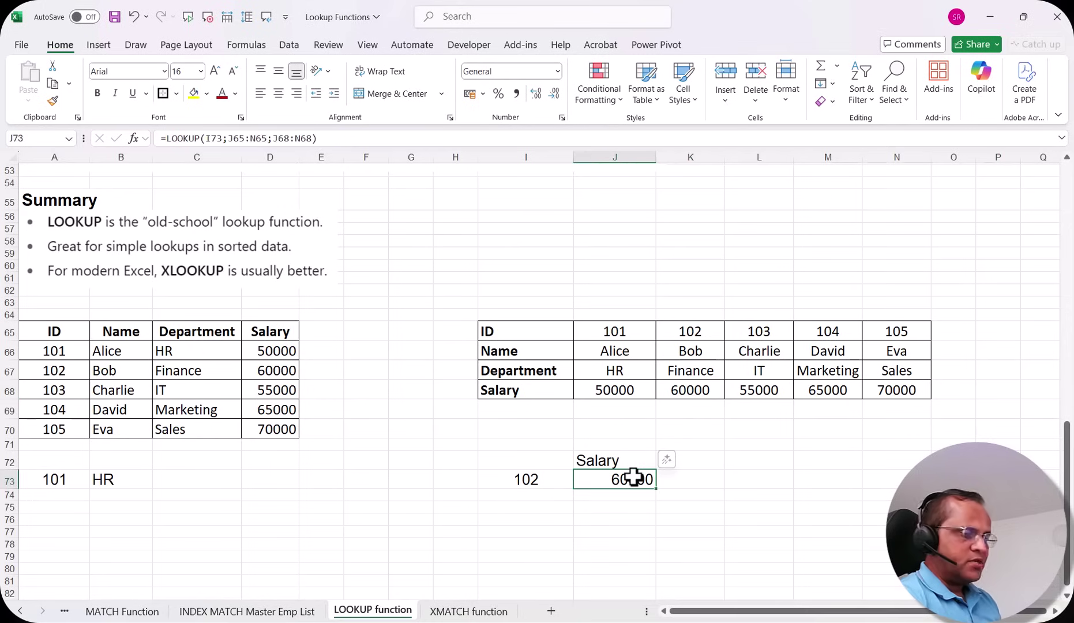